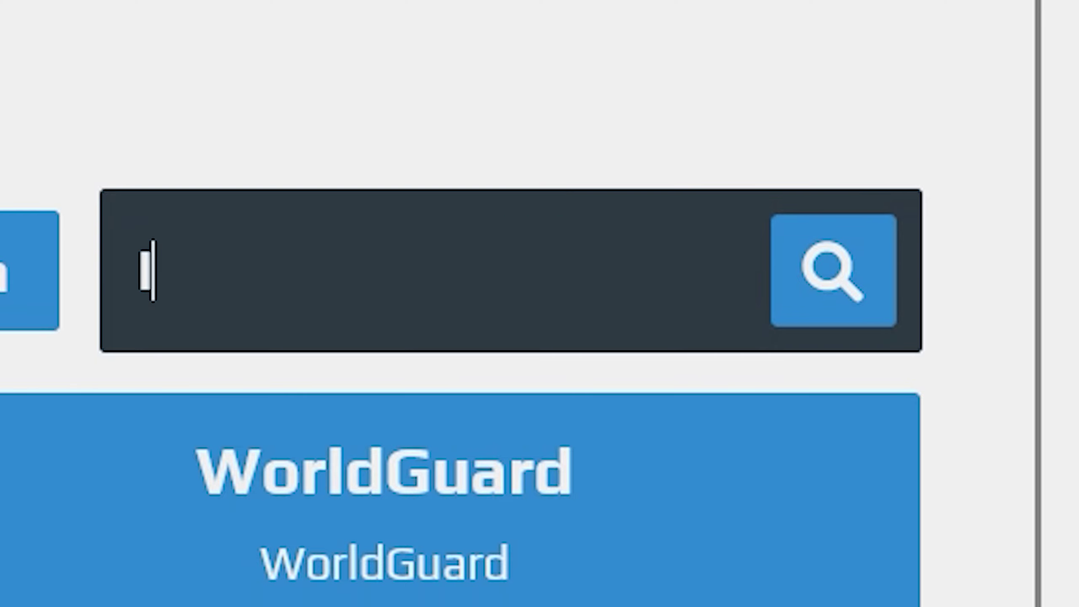
pyautogui.write('luck perms')
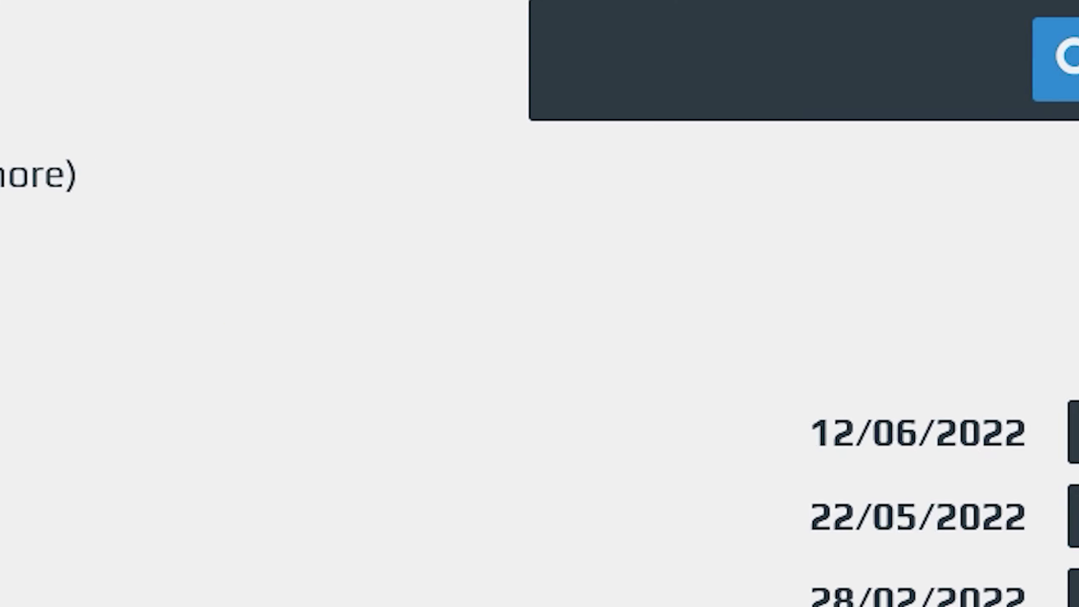
# - Install the LuckPerms 5.4.30 release (12/06/2022) on the Aternos server
pyautogui.click(867, 431)
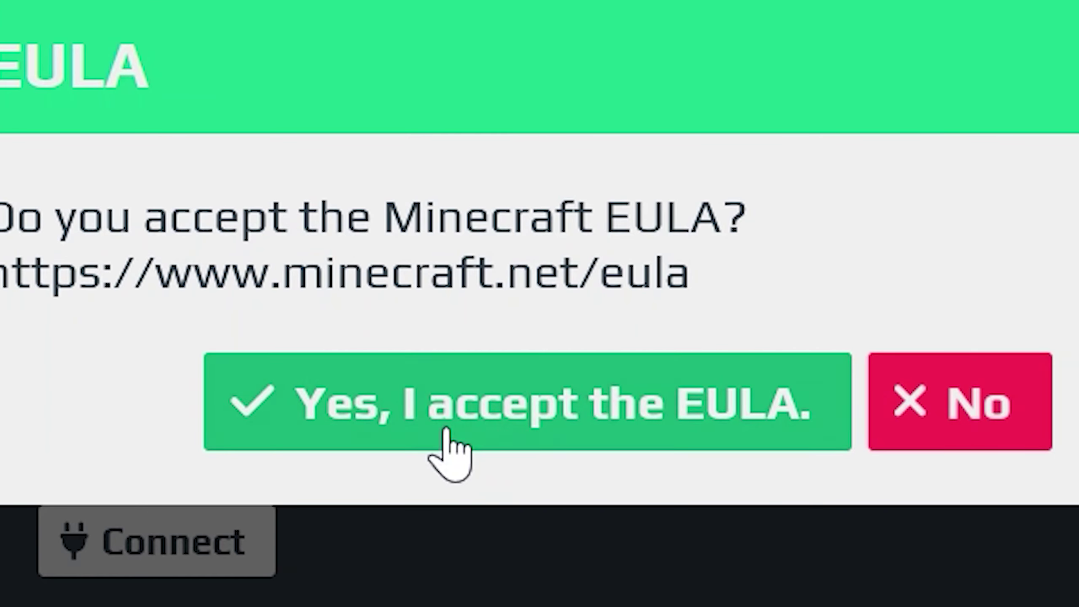
# - Accept the EULA, dismiss the notification prompt, copy TheSurvivalHurah.aternos.me and confirm version 1.19
pyautogui.click(442, 430)
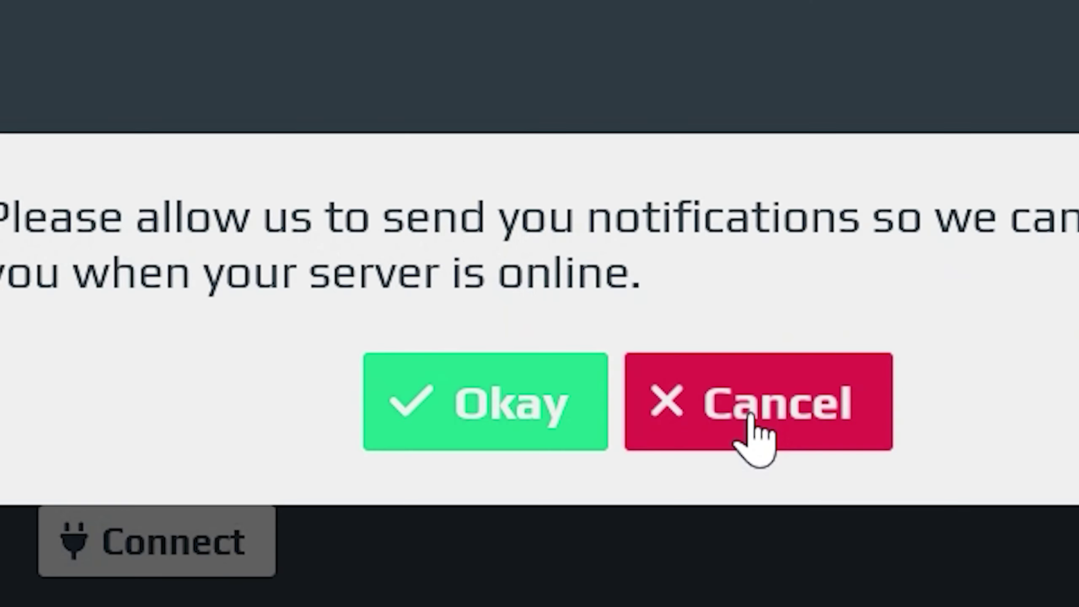
pyautogui.click(448, 415)
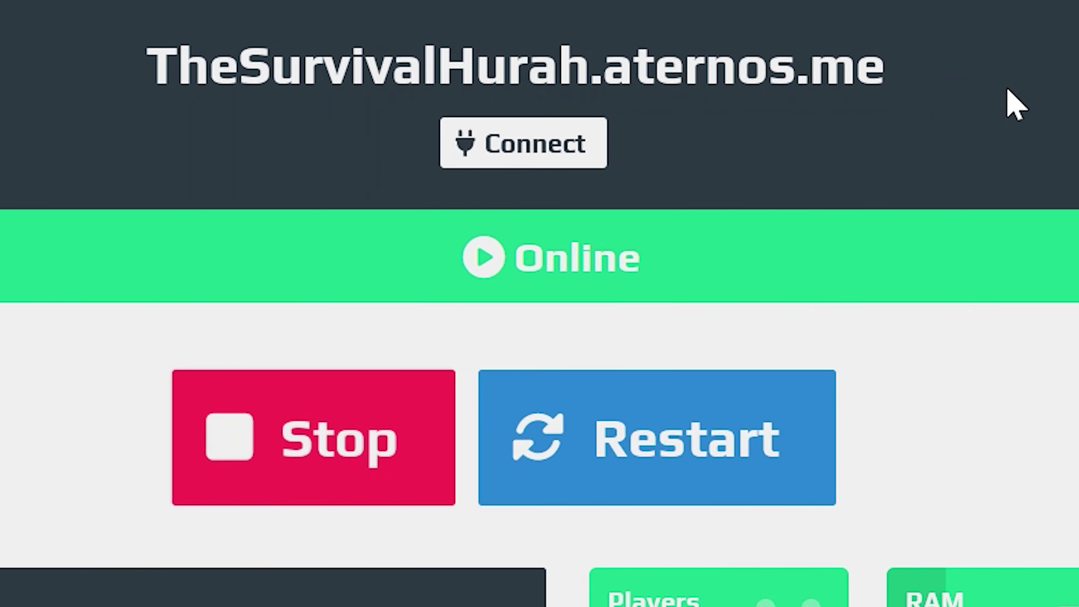
pyautogui.moveTo(1009, 91)
pyautogui.mouseDown()
pyautogui.moveTo(494, 29)
pyautogui.moveTo(174, 43)
pyautogui.mouseUp()
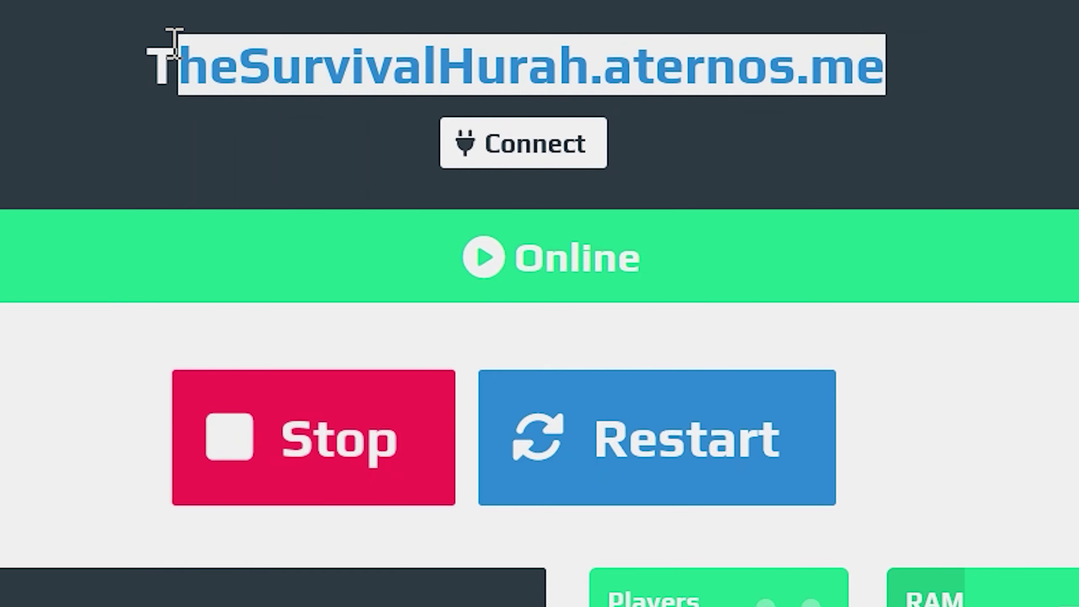
pyautogui.rightClick(203, 59)
pyautogui.click(256, 453)
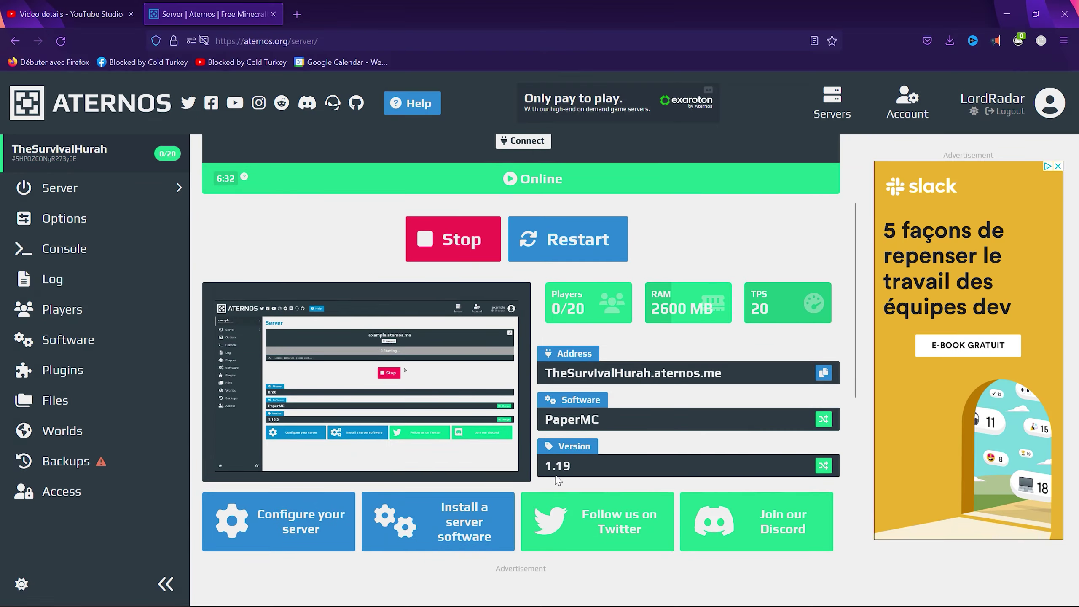
pyautogui.doubleClick(550, 469)
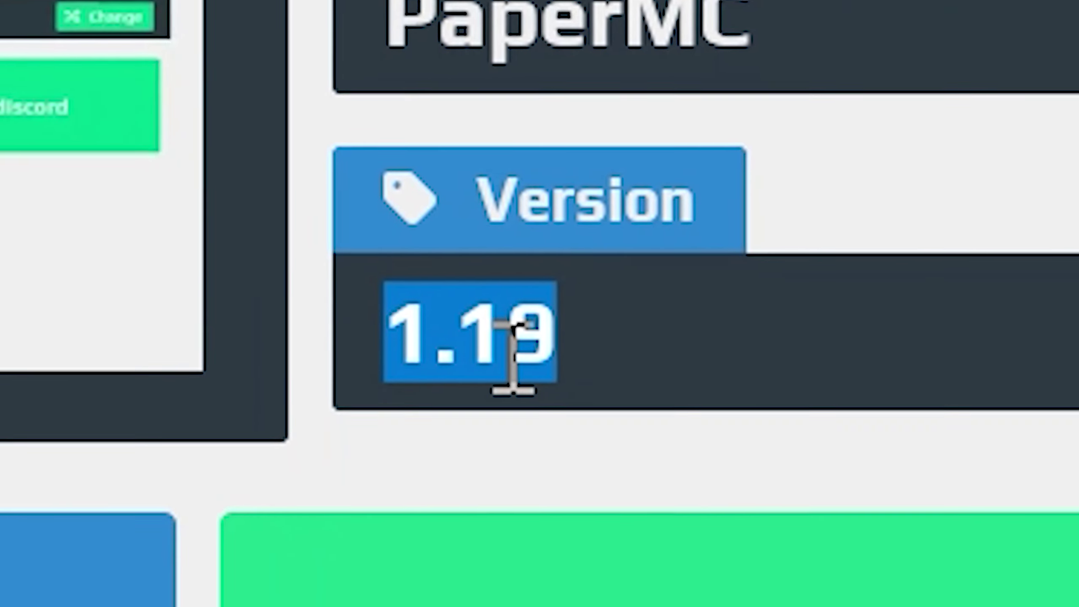
pyautogui.click(564, 468)
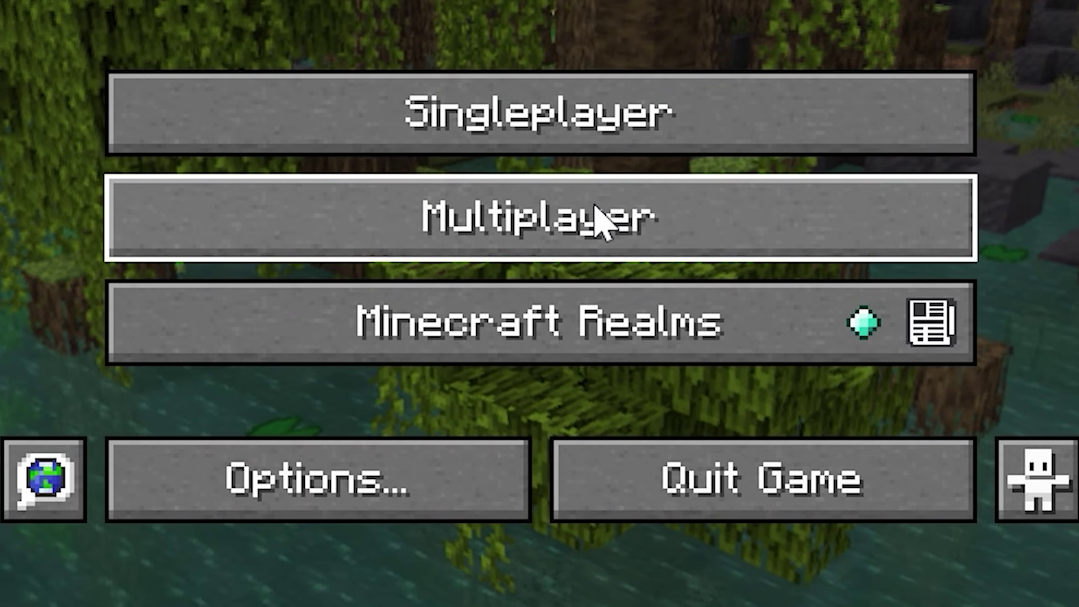
# - Add a multiplayer entry with the pasted Aternos address and join that server
pyautogui.click(596, 273)
pyautogui.click(439, 329)
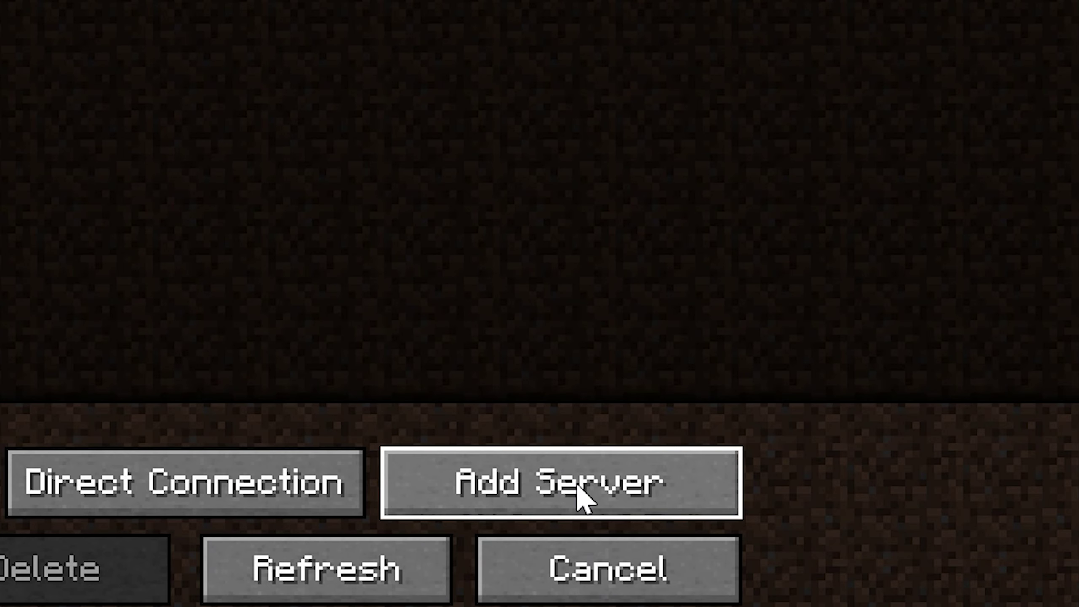
pyautogui.click(577, 489)
pyautogui.click(359, 406)
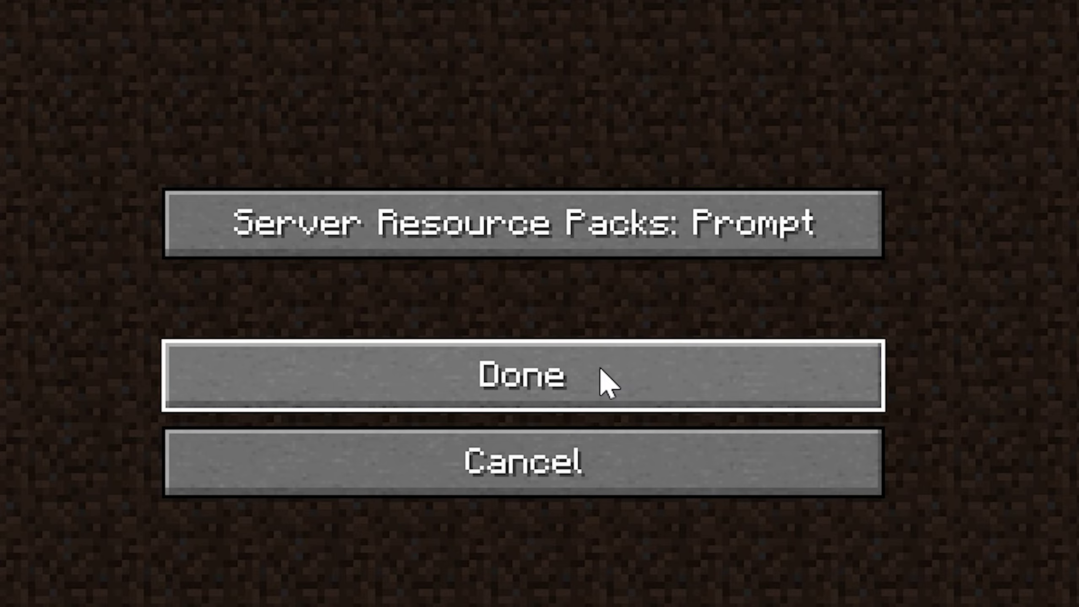
pyautogui.click(601, 380)
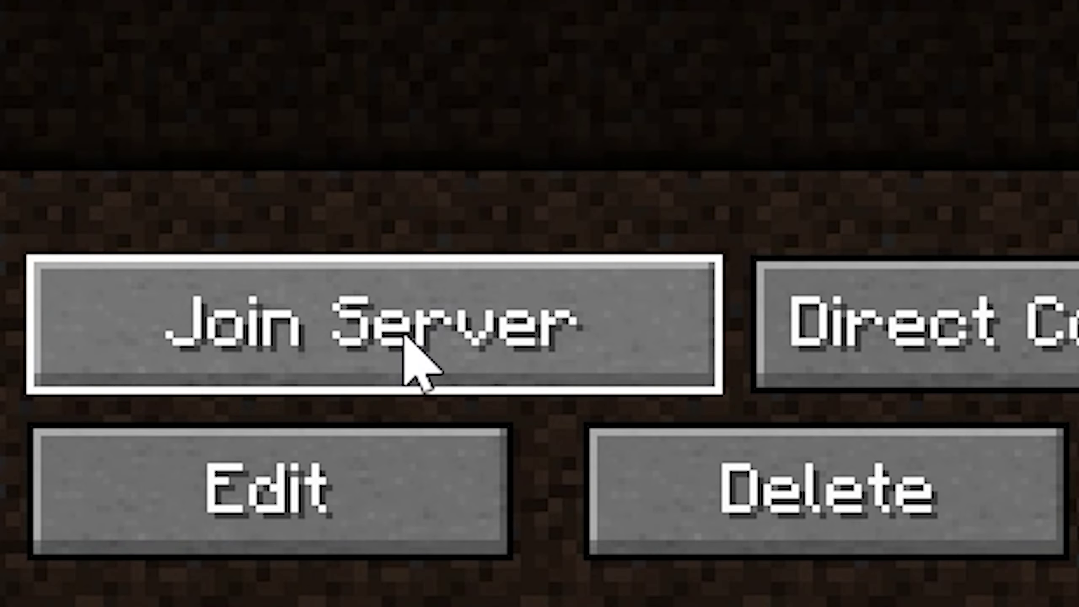
pyautogui.click(421, 362)
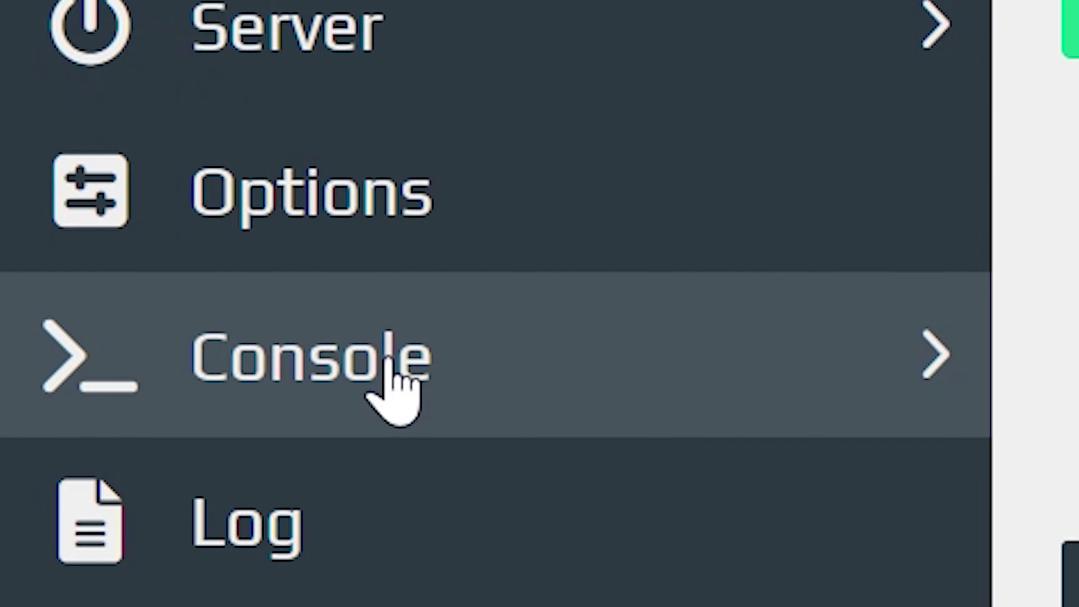
# - Run 'op i_Radar' in the Aternos console
pyautogui.click(394, 395)
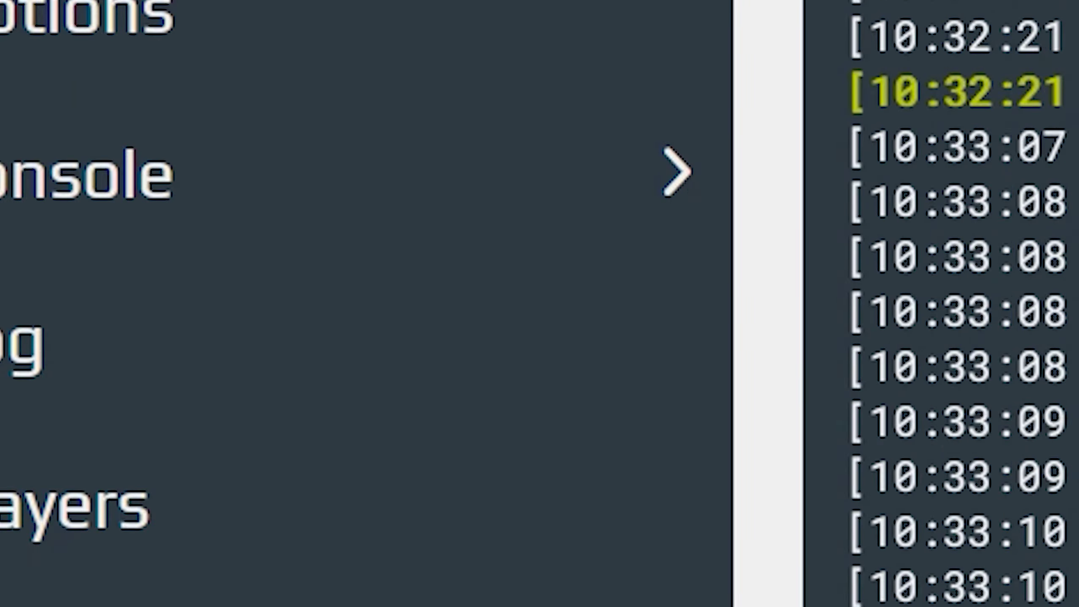
pyautogui.write('op ')
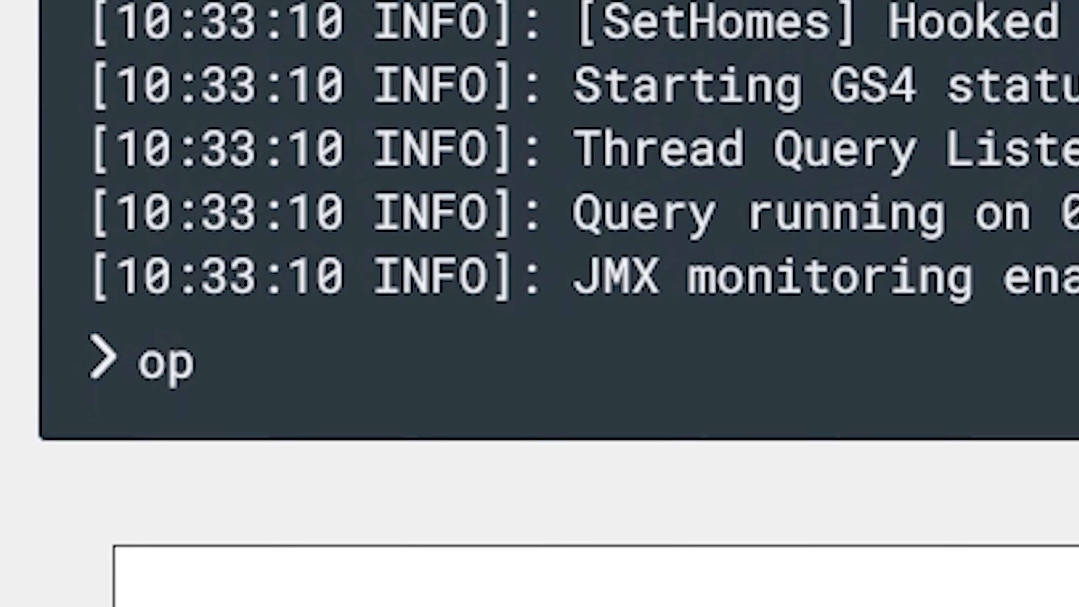
pyautogui.write('i_')
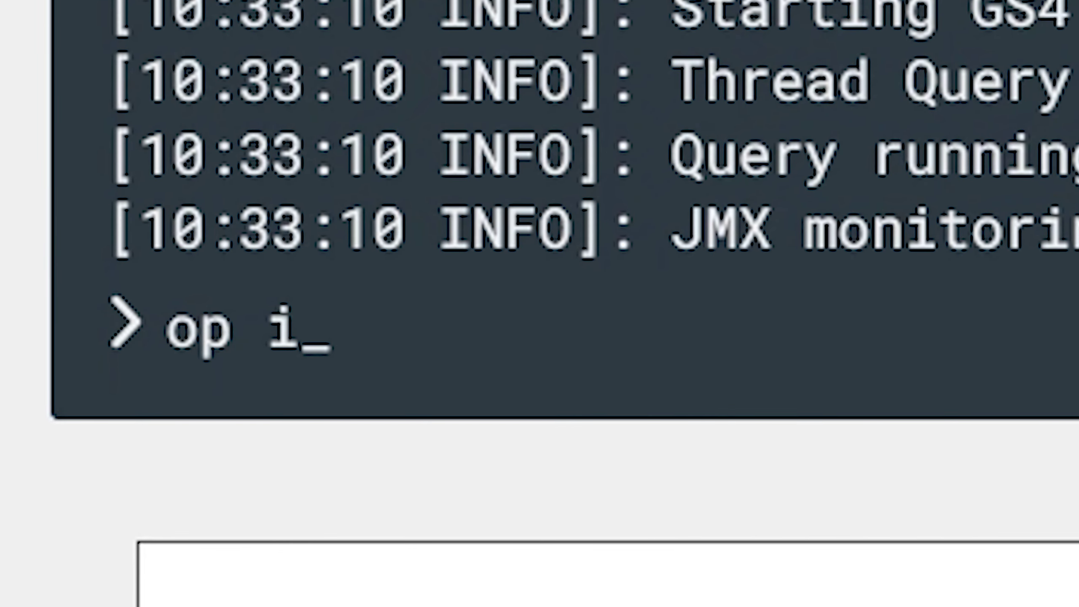
pyautogui.write('Radar')
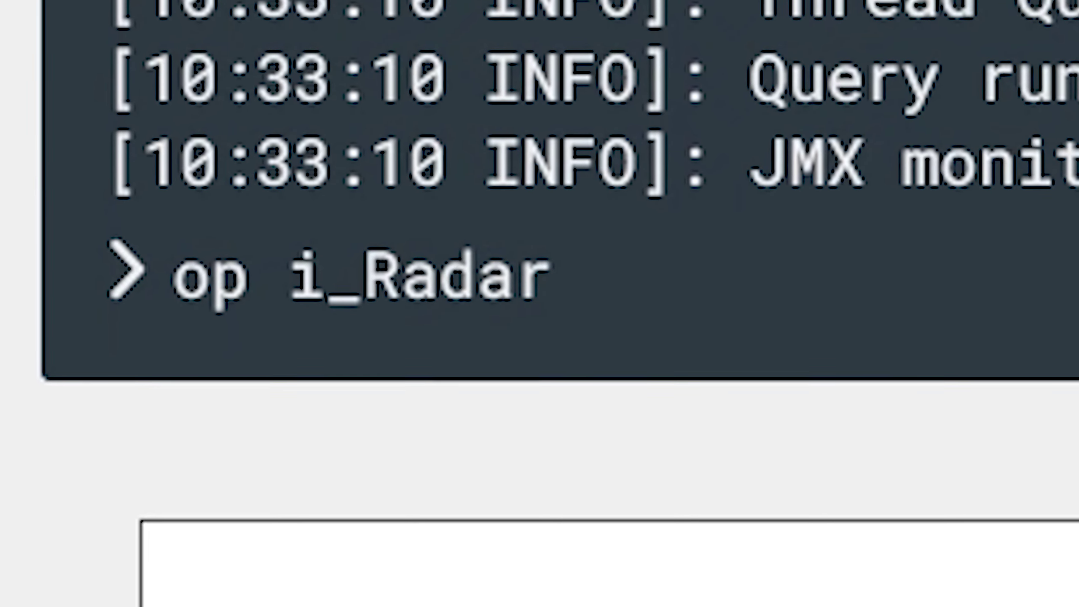
pyautogui.press('Return')
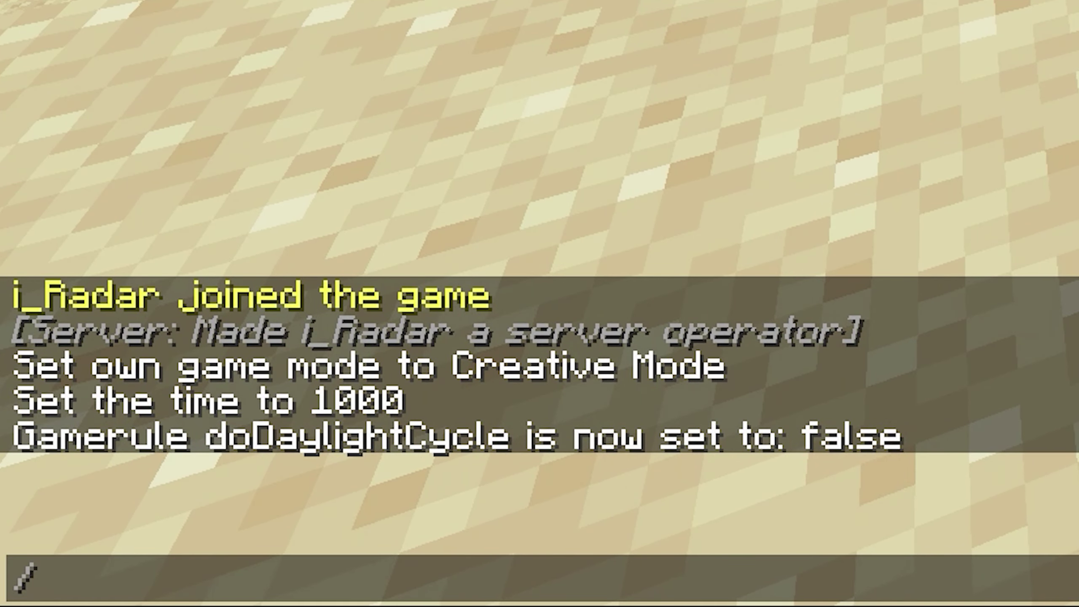
pyautogui.write('lp editor')
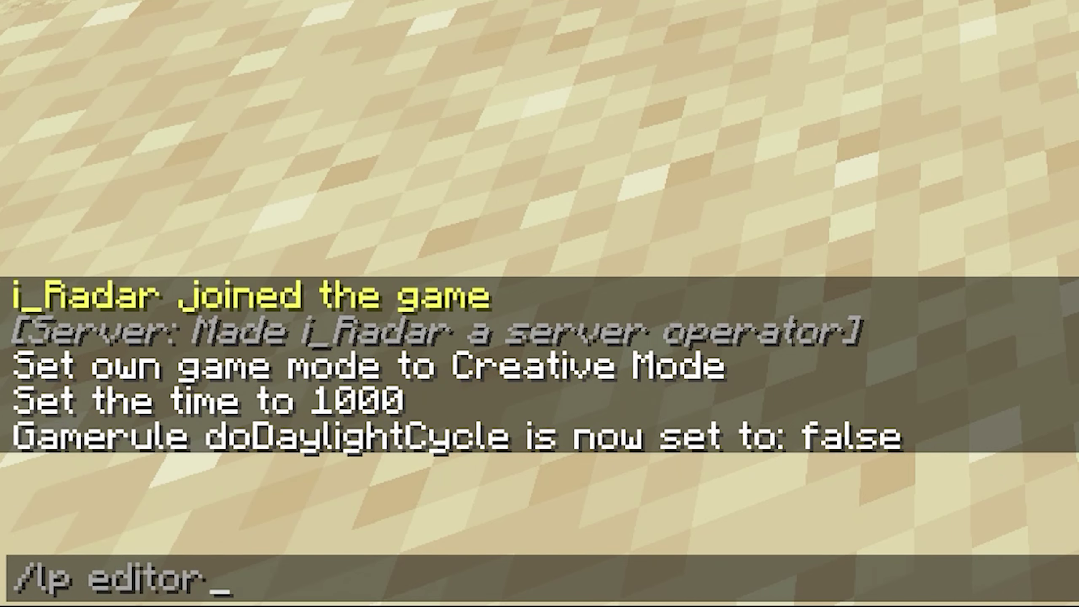
# - Run /lp editor in Minecraft chat and reopen chat to reach the luckperms.net link
pyautogui.press('Return')
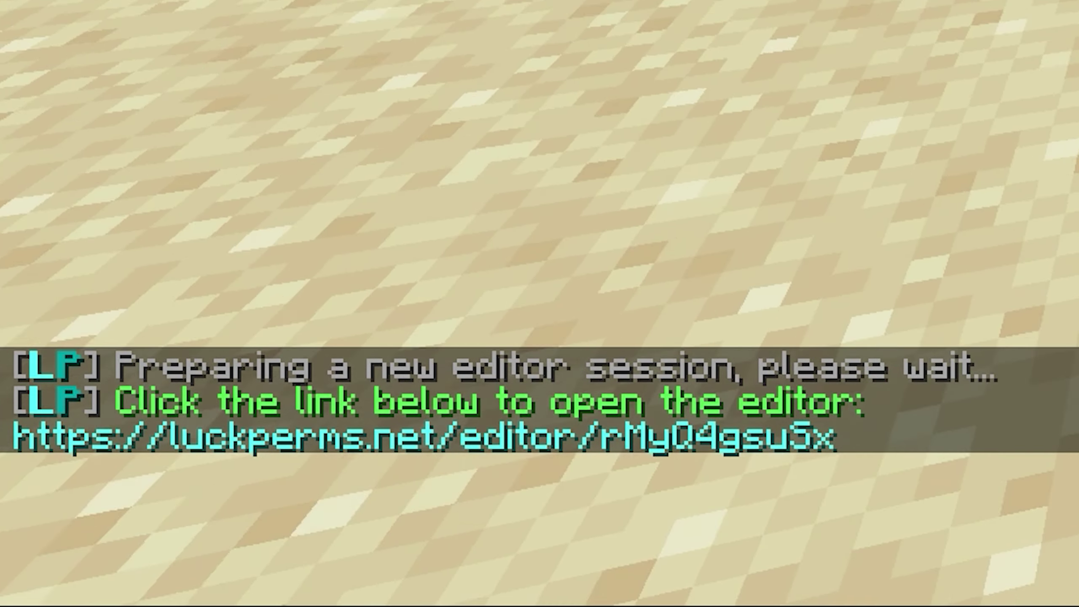
pyautogui.press('t')
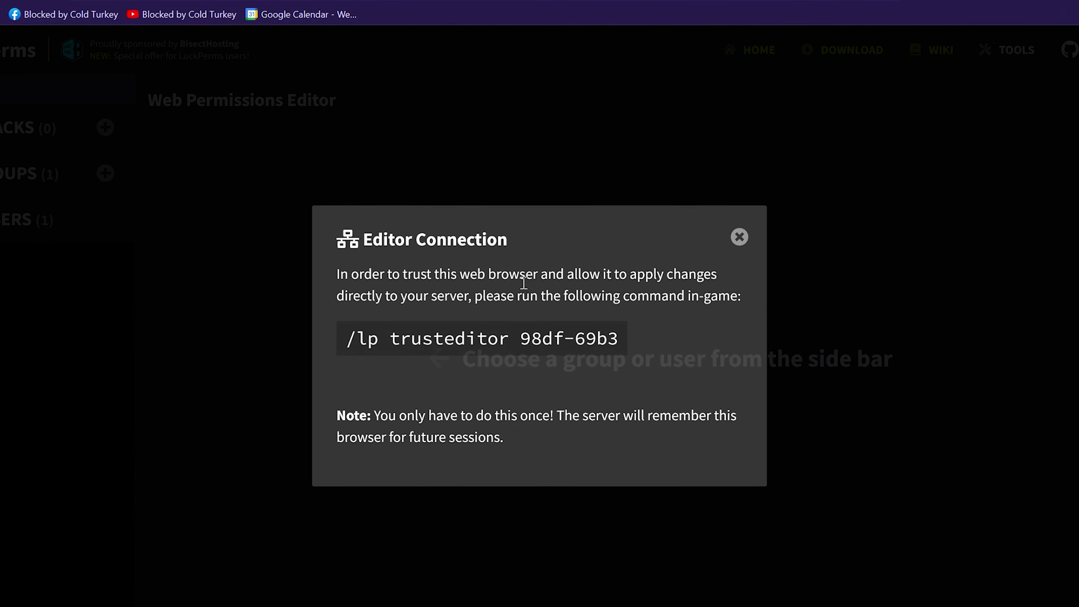
# - Copy the /lp trusteditor command from the Editor Connection dialog
pyautogui.click(405, 340)
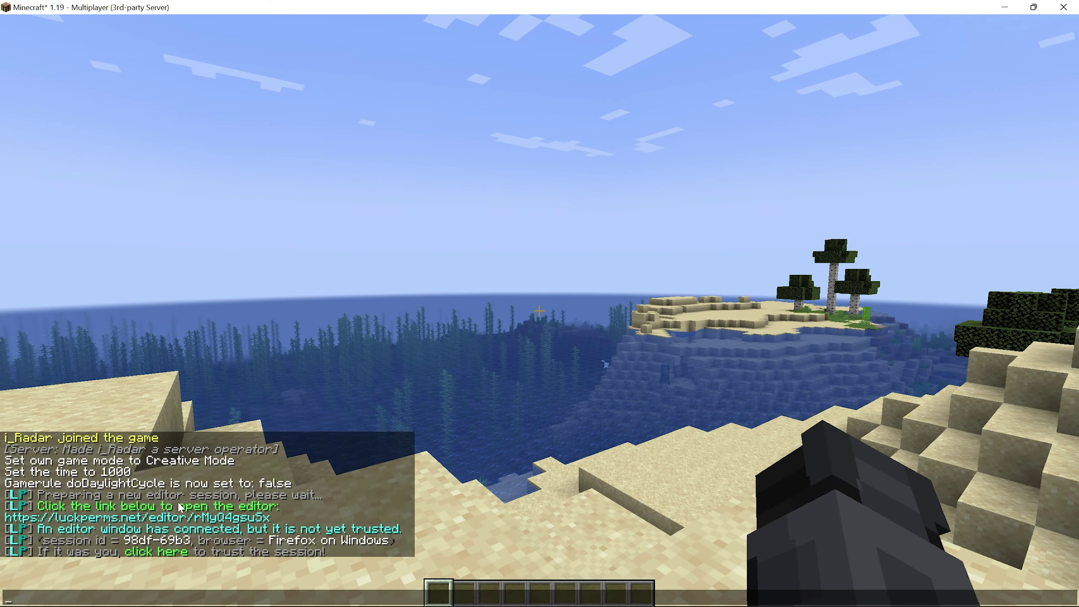
pyautogui.write('/lp trusteditor 98df-69b3')
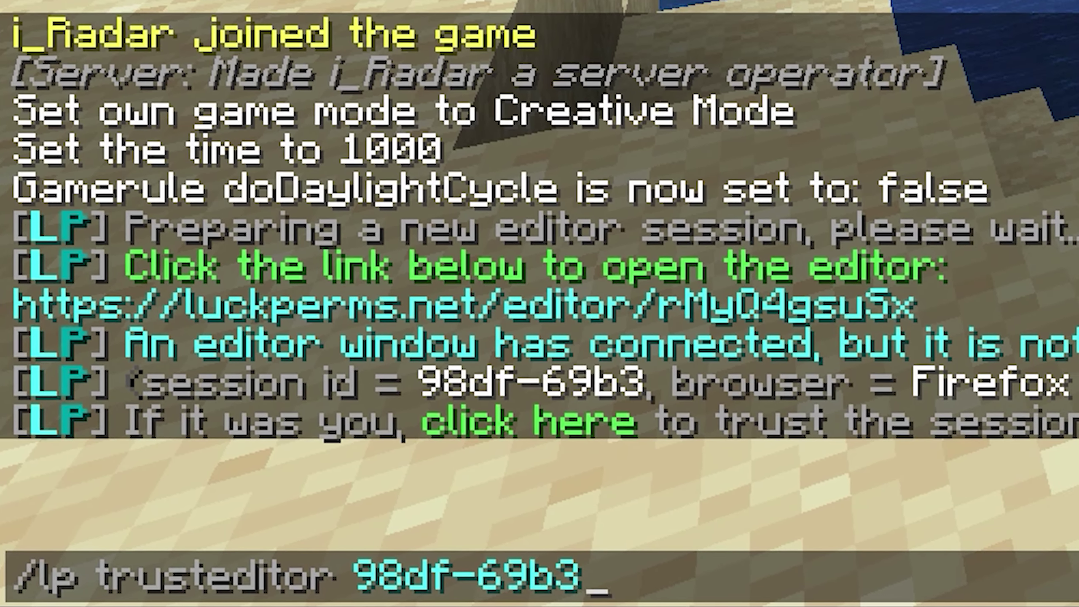
pyautogui.press('Return')
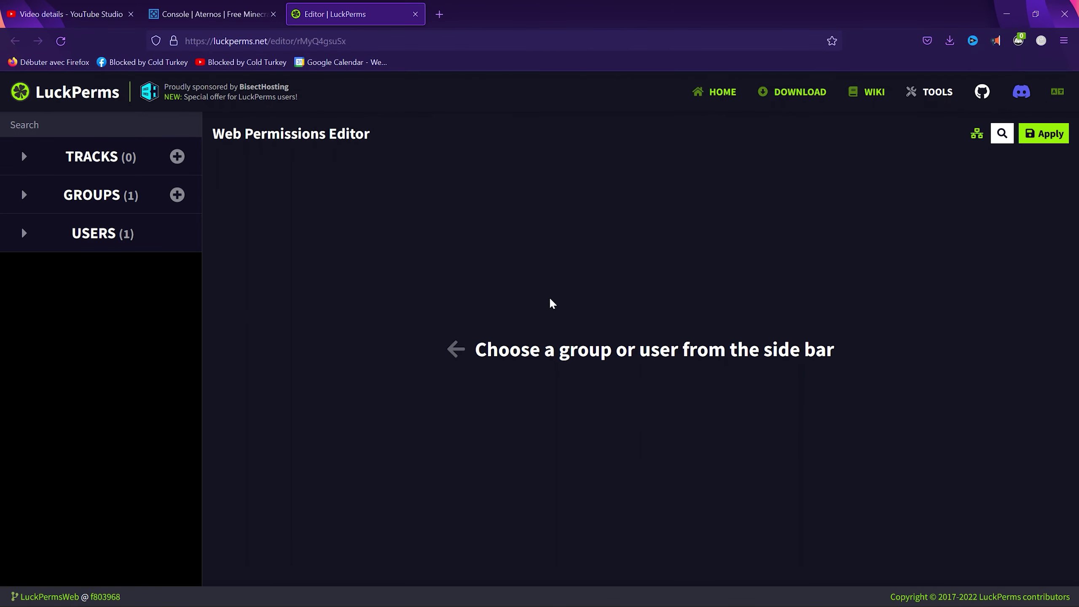
# - Add group 'mod' with display name Mod, parent default and weight 1
pyautogui.click(22, 195)
pyautogui.click(24, 293)
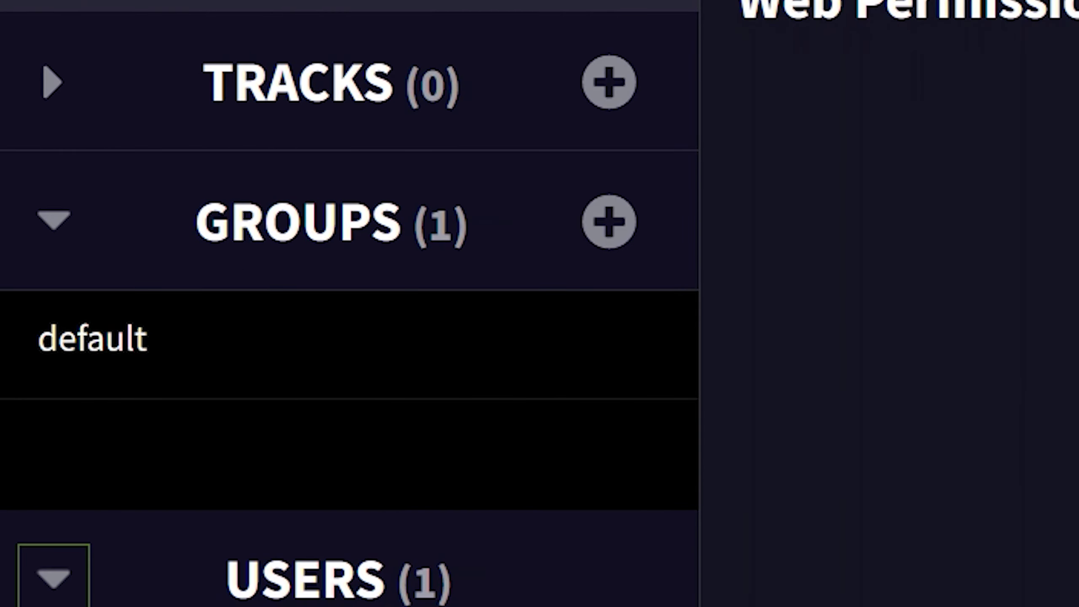
pyautogui.click(52, 82)
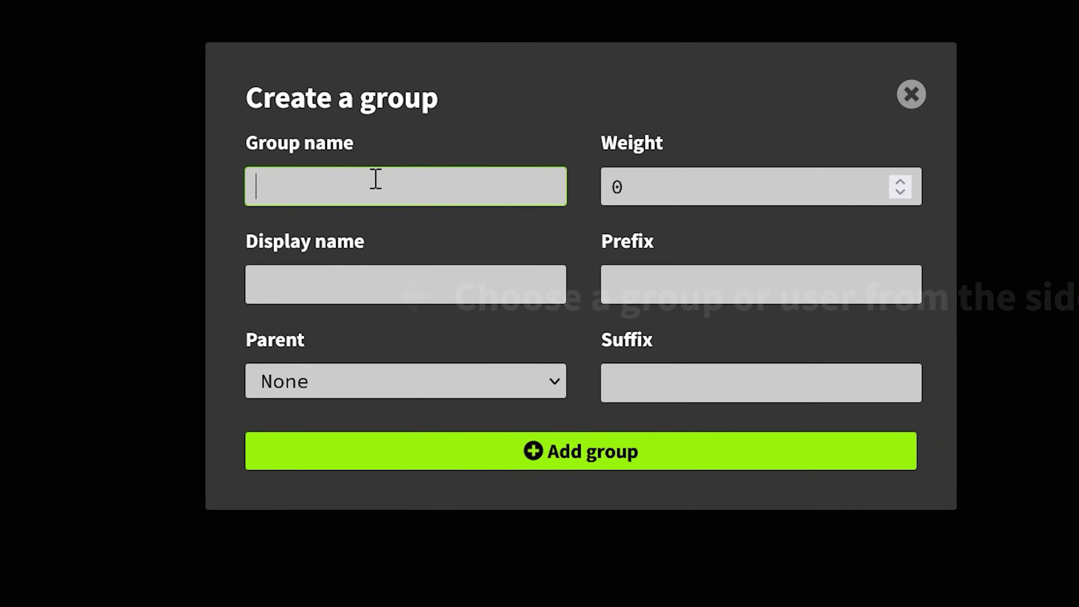
pyautogui.write('op')
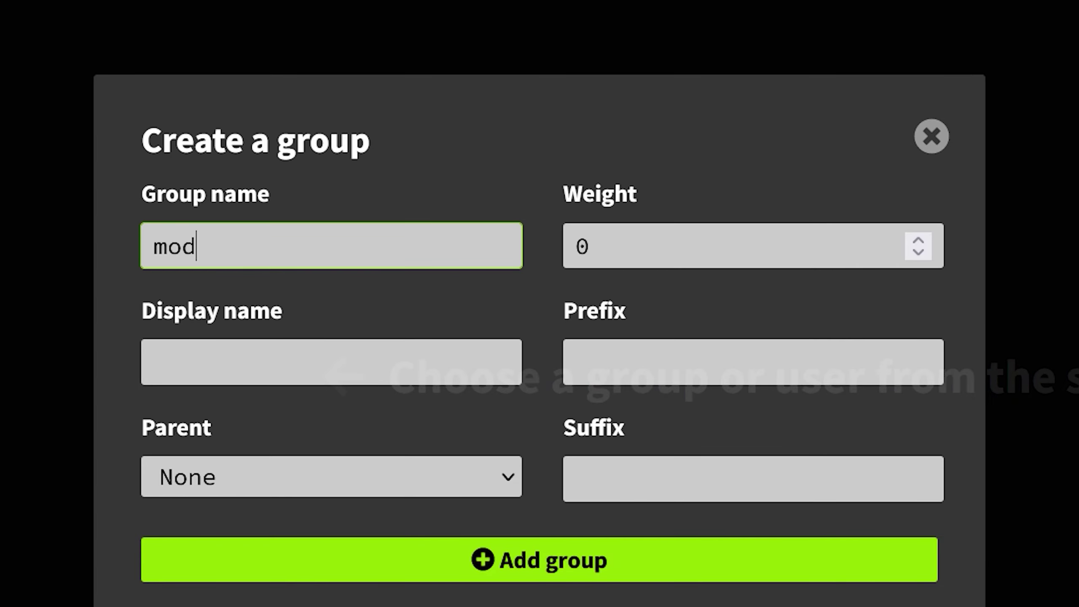
pyautogui.press('Tab')
pyautogui.press('Tab')
pyautogui.press('Down')
pyautogui.click(704, 244)
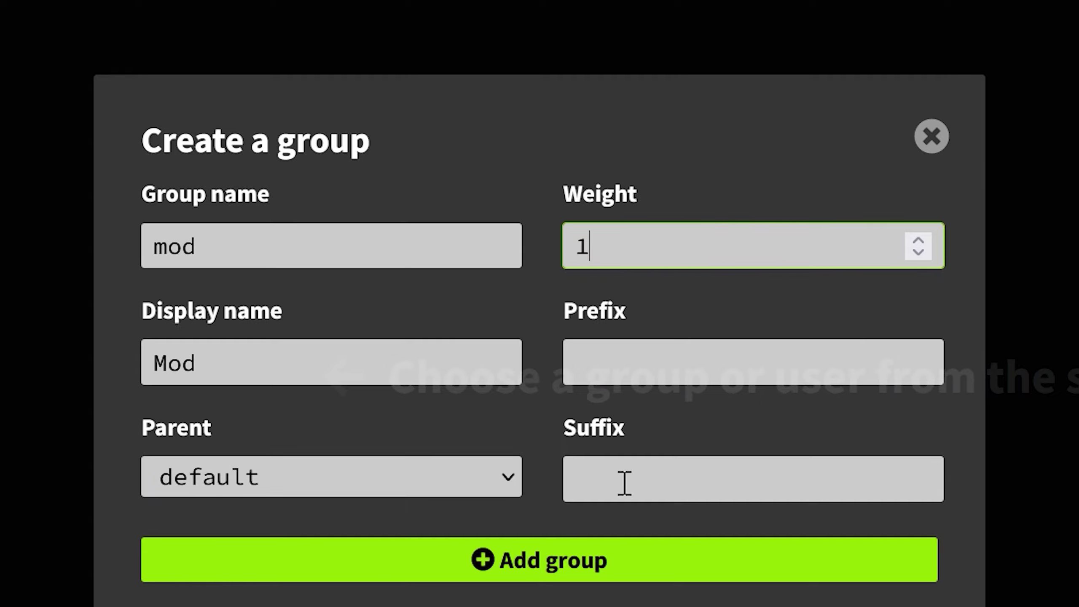
pyautogui.click(573, 558)
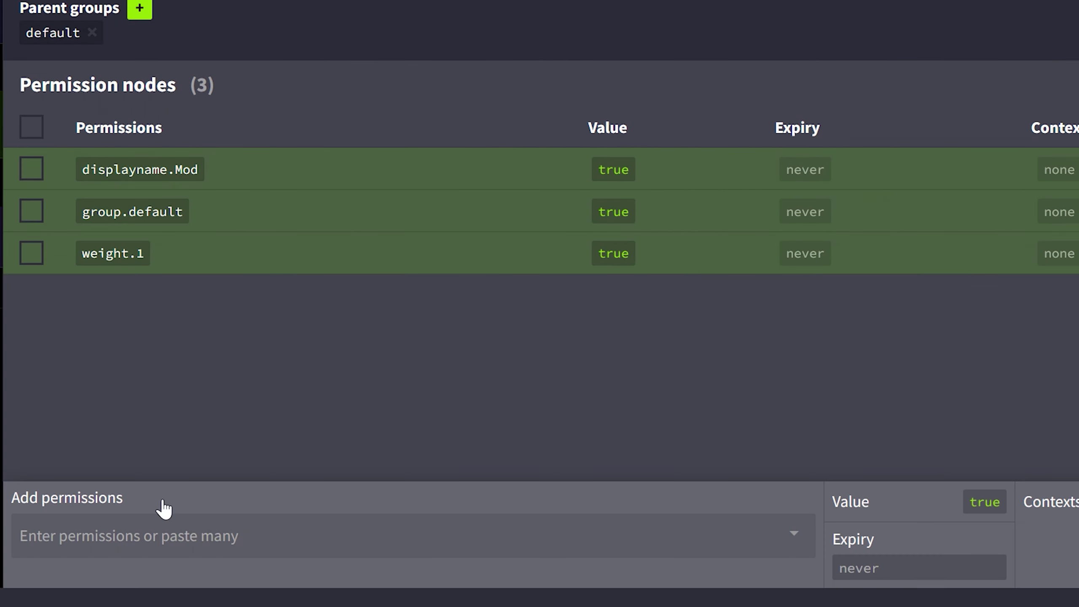
# - Grant the Mod group the * wildcard node, discarding the stray minecraft entries
pyautogui.click(152, 528)
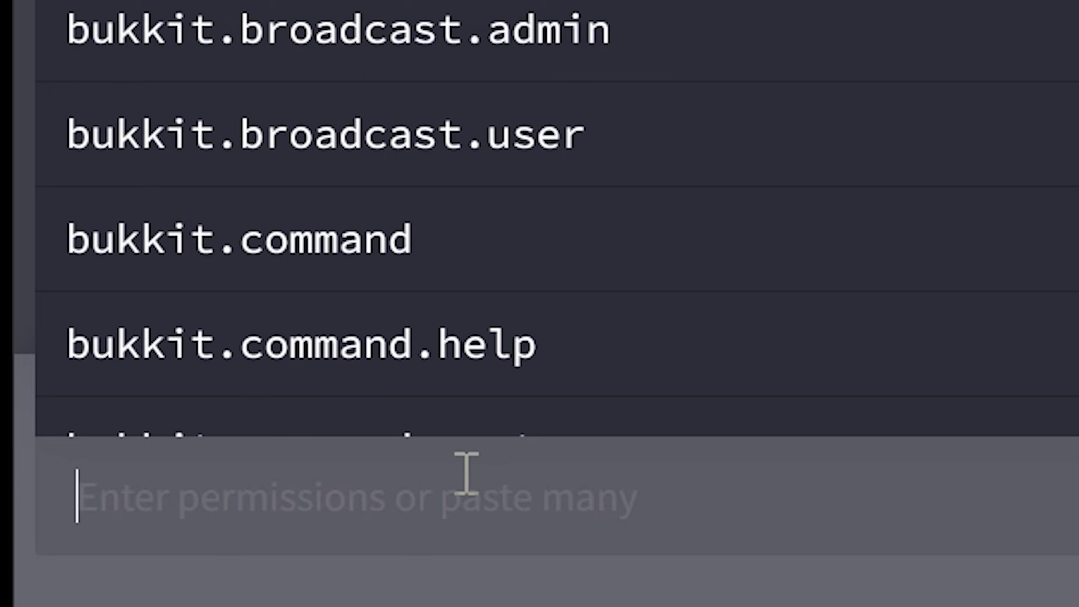
pyautogui.write('minecraft')
pyautogui.press('Return')
pyautogui.write('mine')
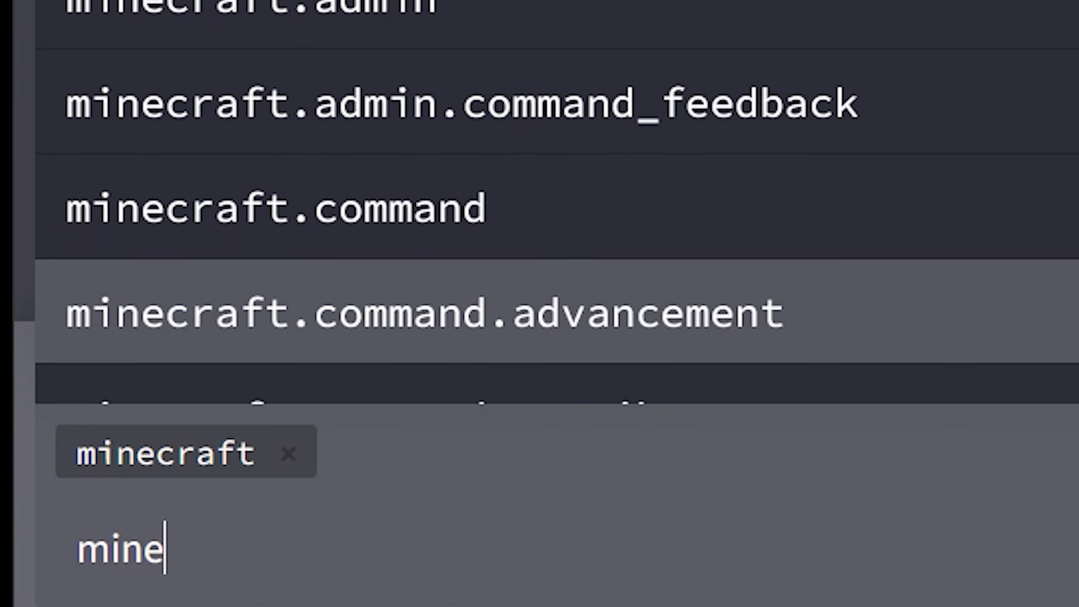
pyautogui.write('craft.*')
pyautogui.press('Return')
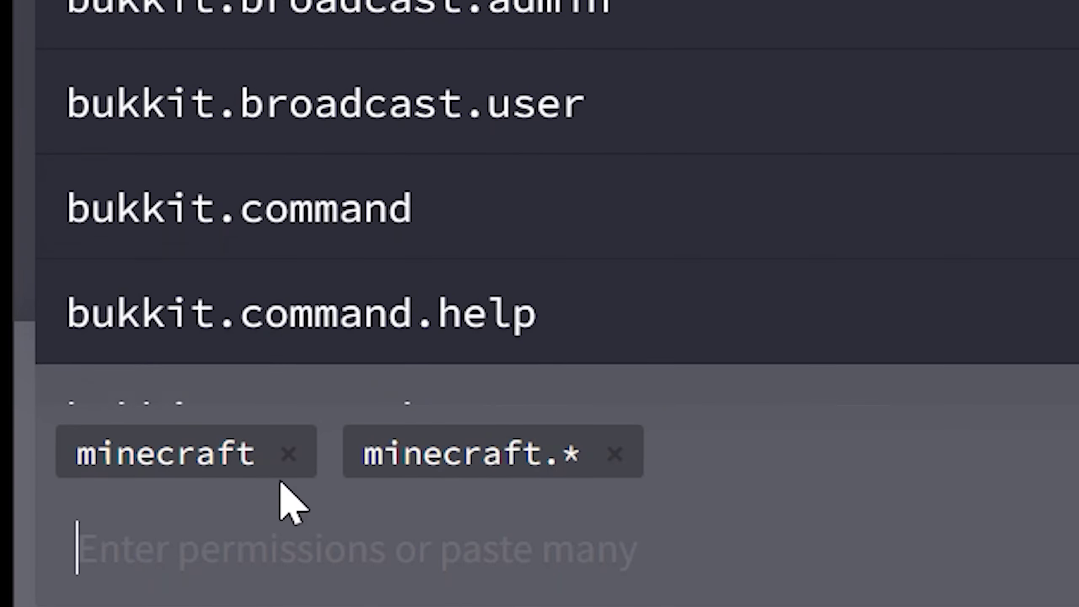
pyautogui.click(286, 452)
pyautogui.click(325, 453)
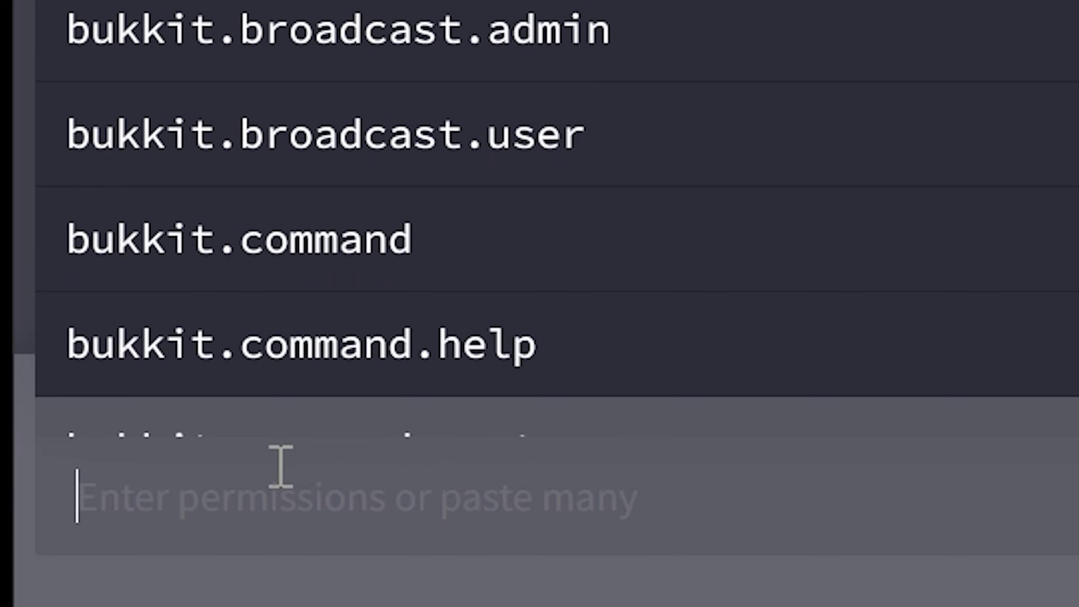
pyautogui.write('*')
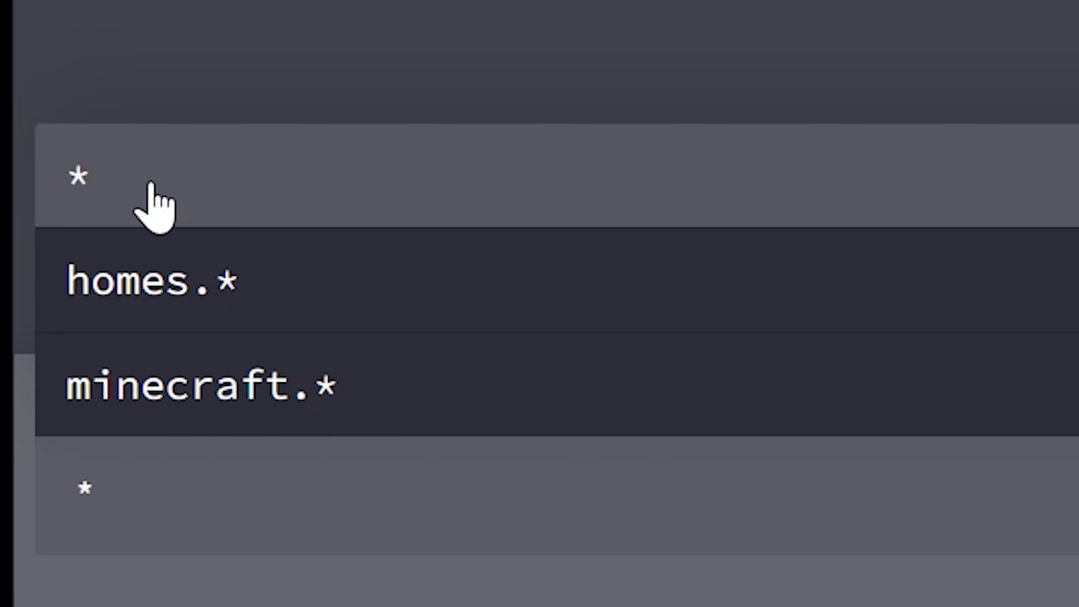
pyautogui.click(149, 205)
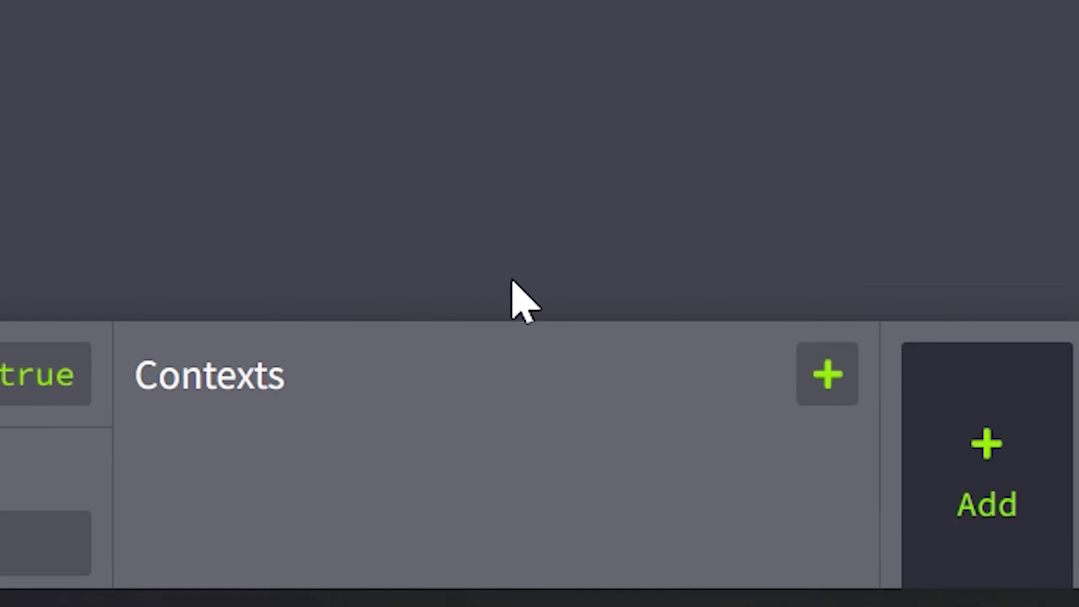
pyautogui.click(1051, 552)
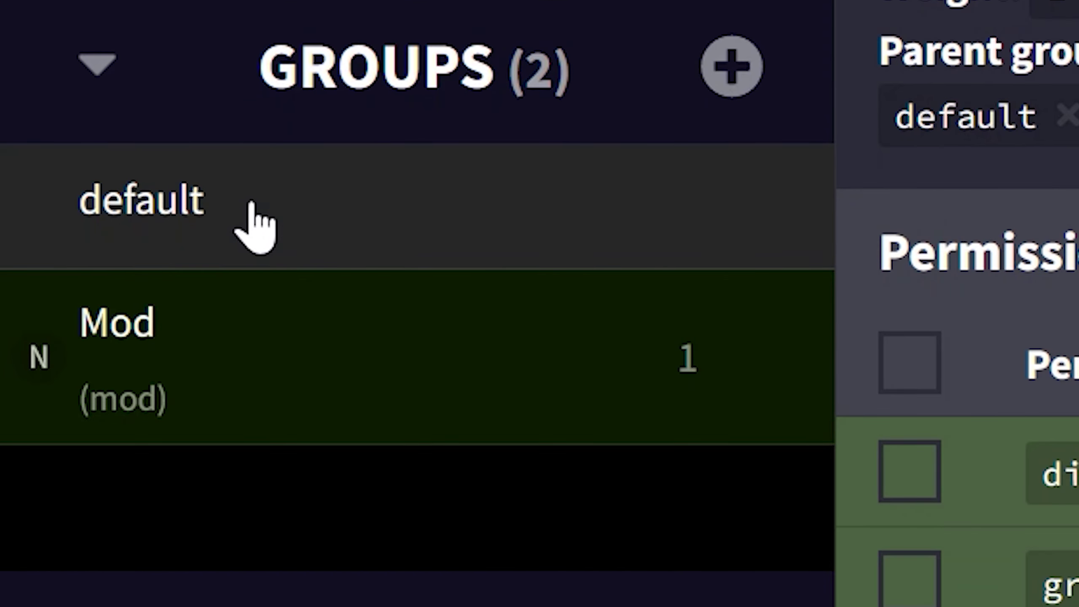
# - On the default group, add homes.delhome, homes.sethome and homes.uhome from the homes. suggestions
pyautogui.click(253, 223)
pyautogui.click(278, 550)
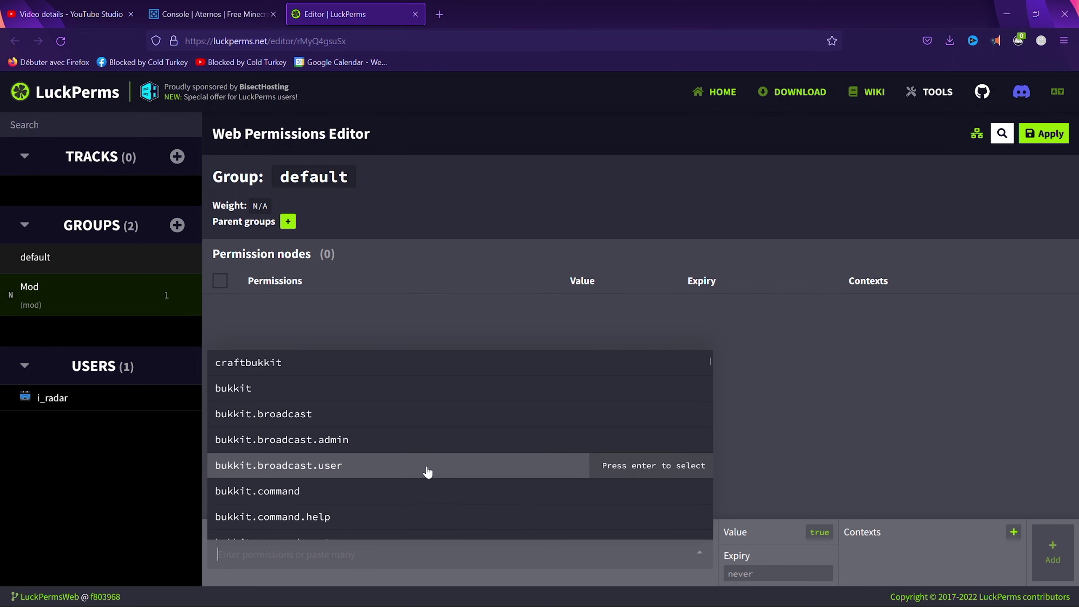
pyautogui.write('homes')
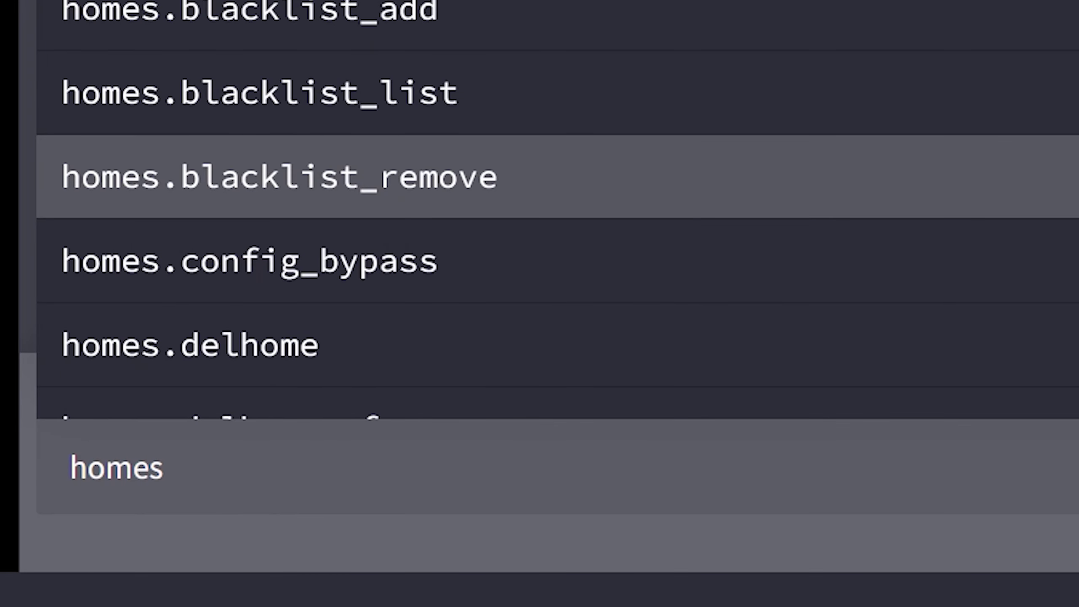
pyautogui.write('.del')
pyautogui.press('Return')
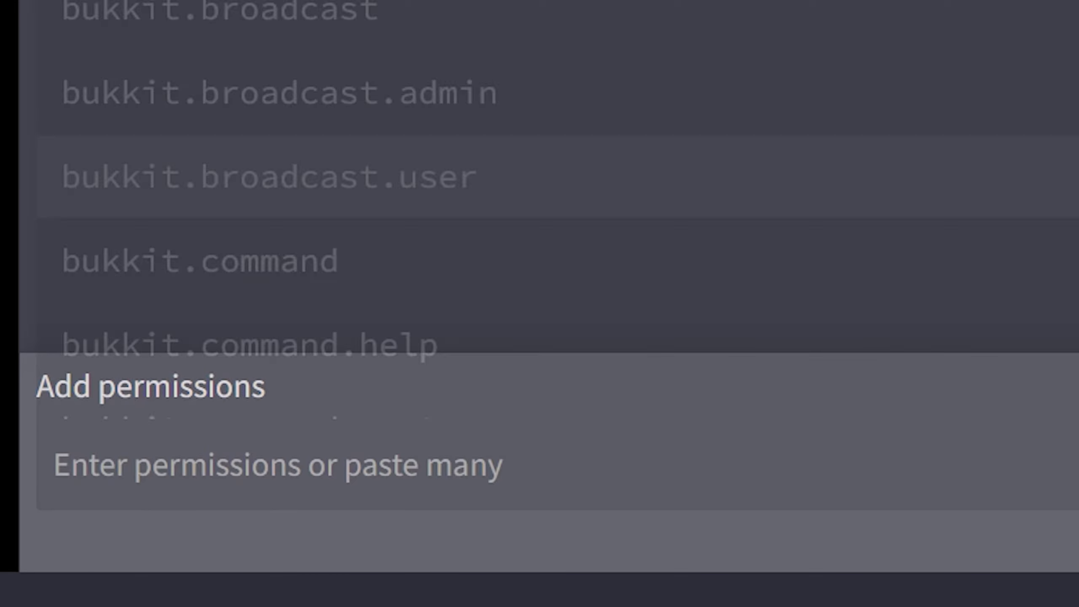
pyautogui.click(253, 464)
pyautogui.write('h')
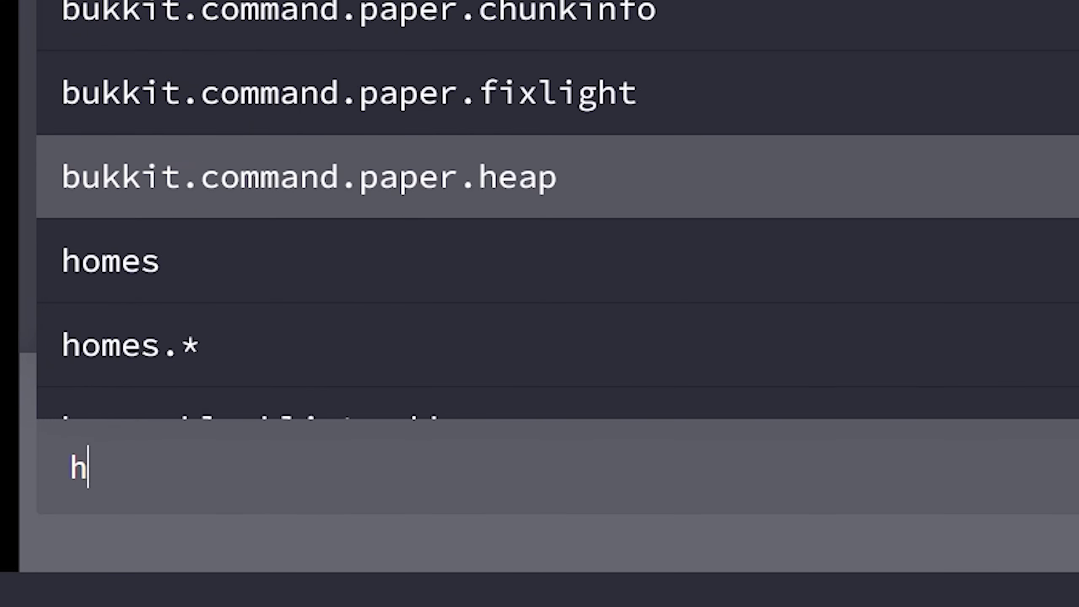
pyautogui.write('omes.delhom')
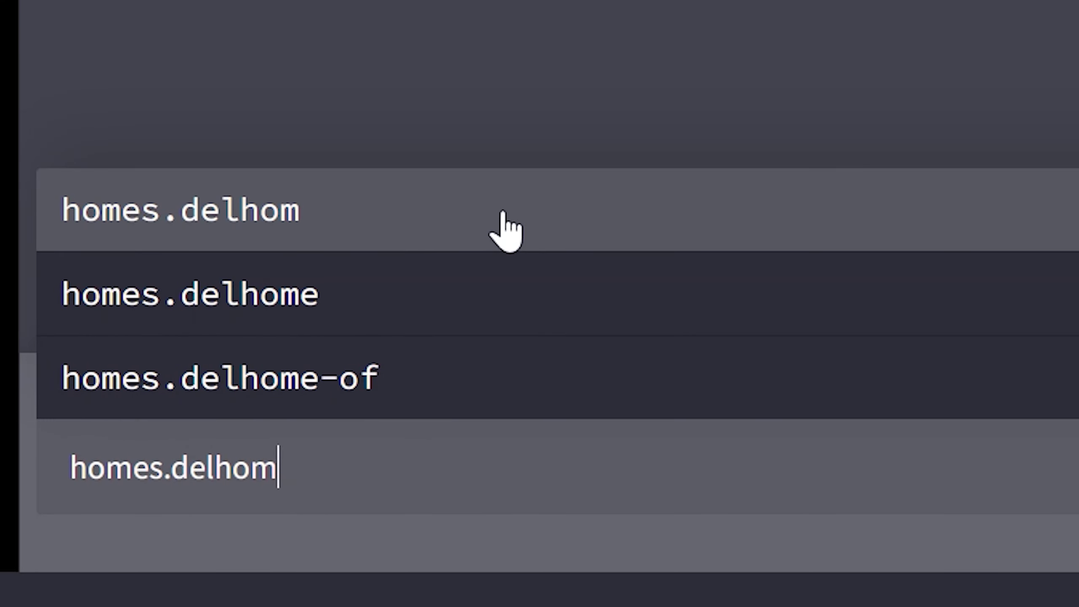
pyautogui.click(169, 294)
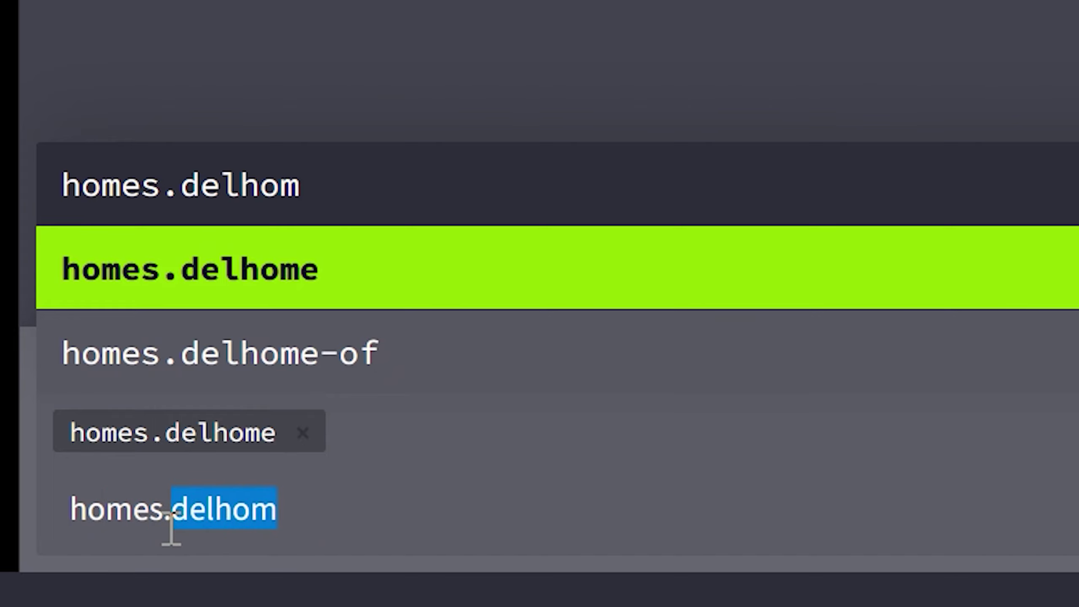
pyautogui.write('set')
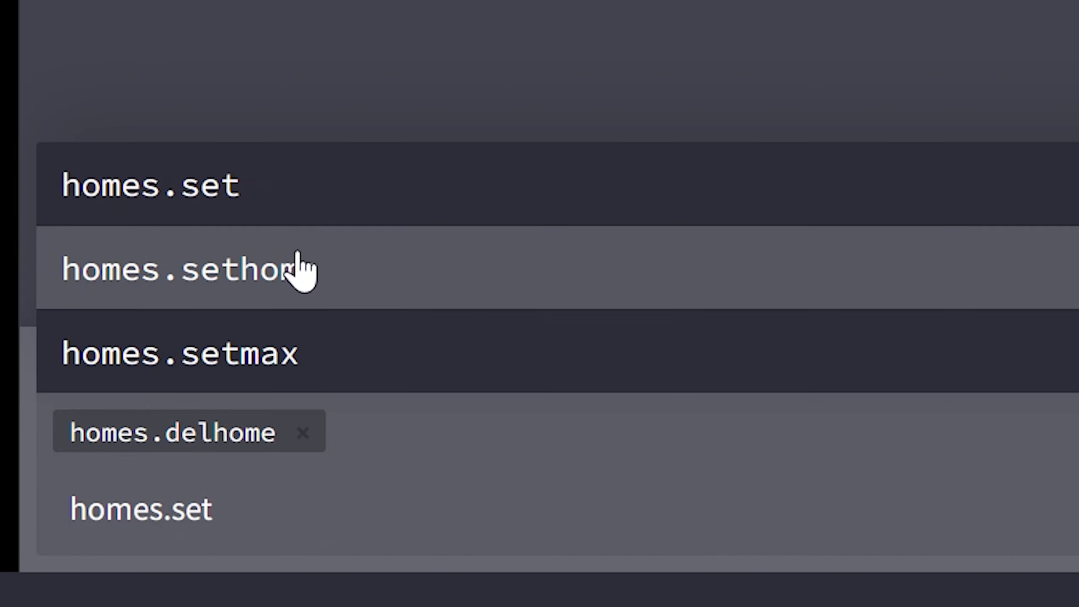
pyautogui.click(301, 270)
pyautogui.press('BackSpace')
pyautogui.press('BackSpace')
pyautogui.press('BackSpace')
pyautogui.click(245, 268)
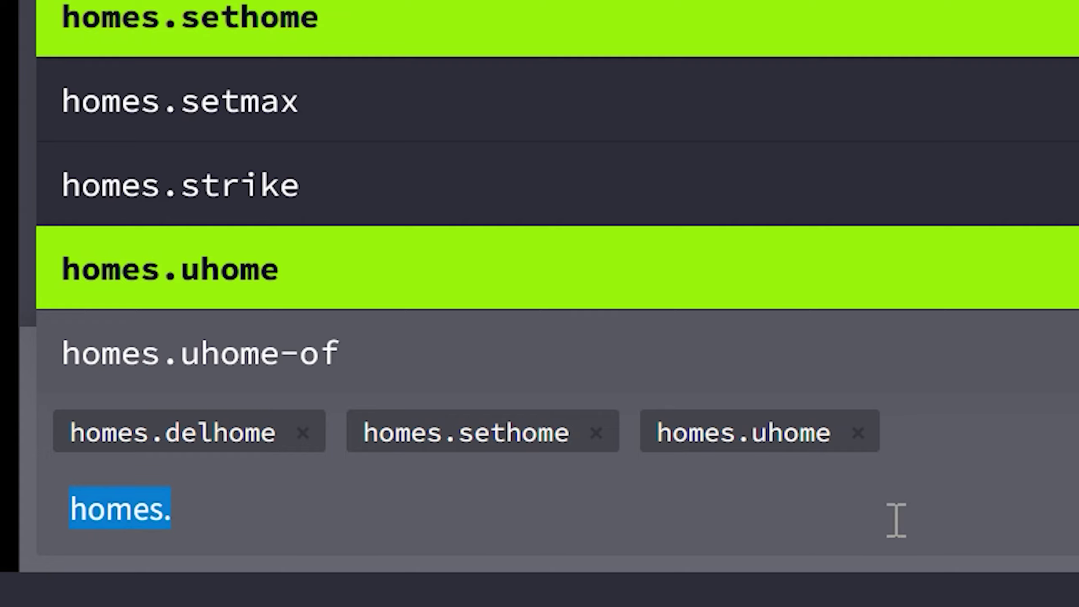
pyautogui.press('BackSpace')
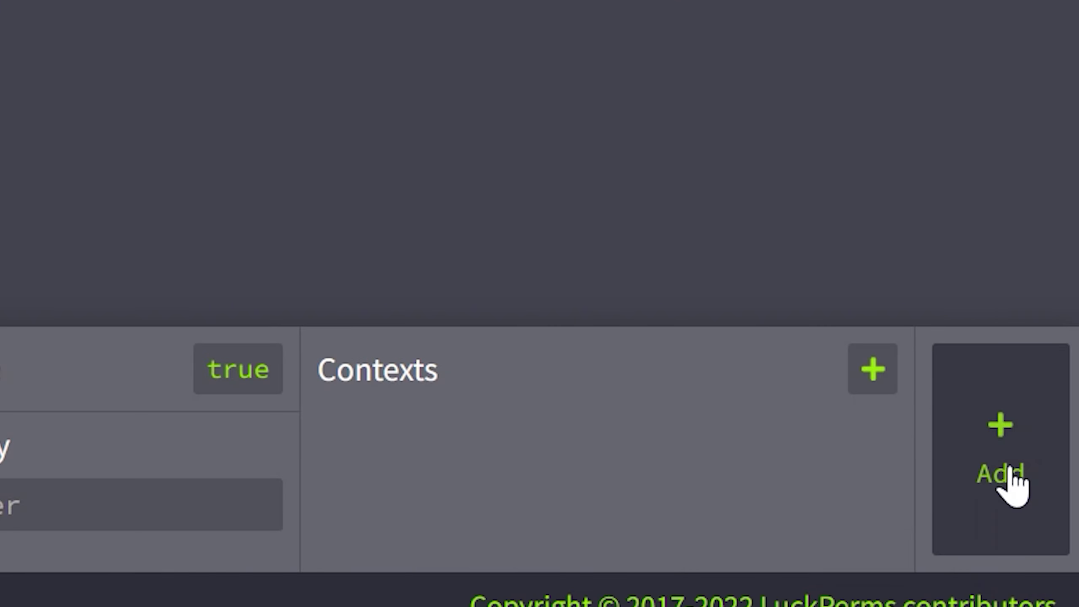
pyautogui.click(1015, 484)
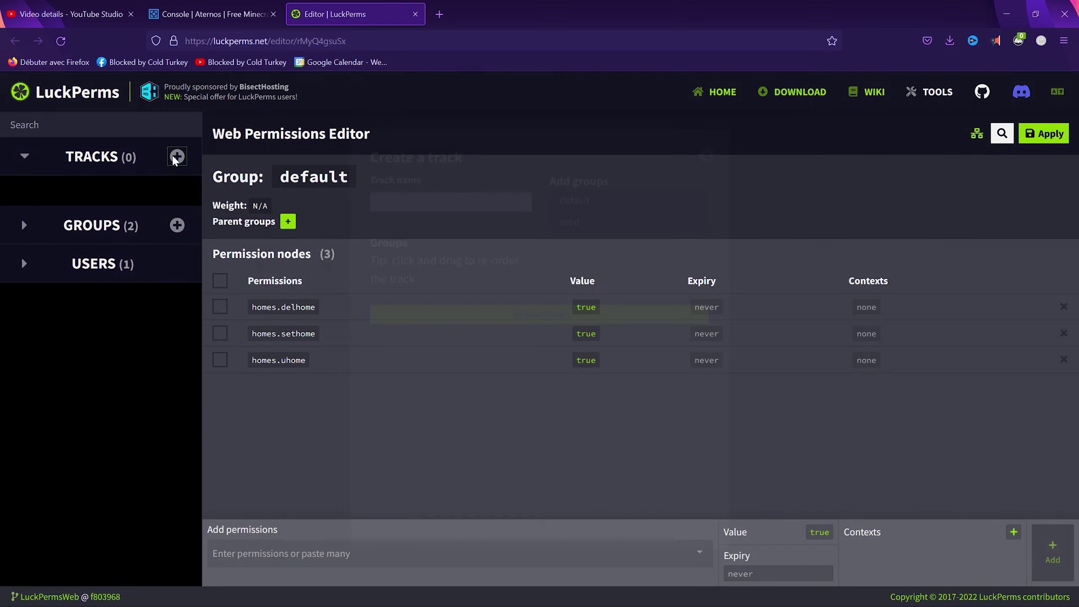
# - Create a track named mod ordering default then mod, and apply the changes
pyautogui.click(549, 268)
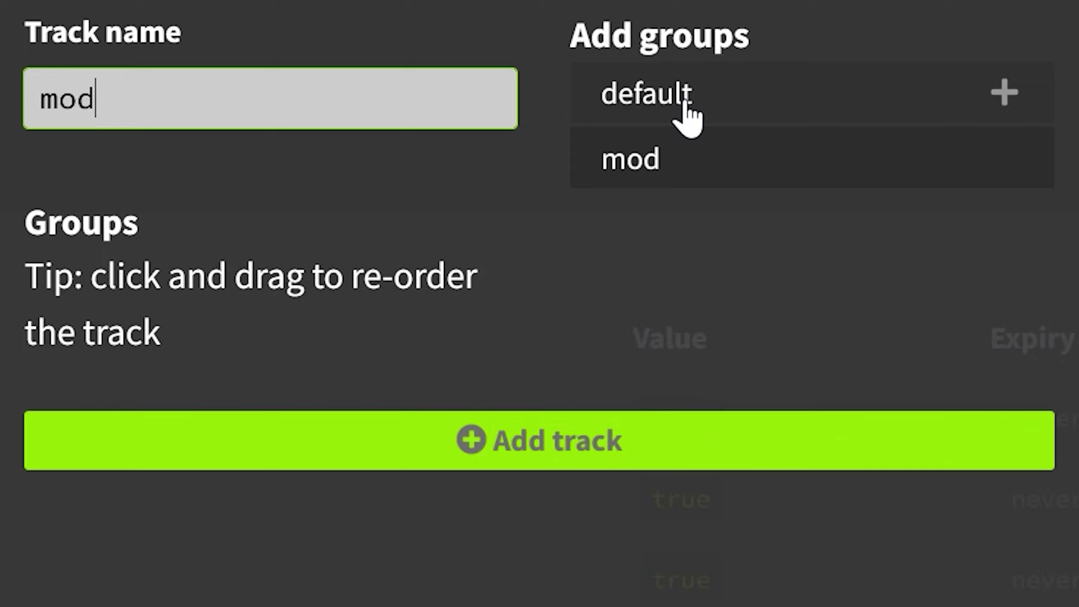
pyautogui.click(687, 118)
pyautogui.click(623, 105)
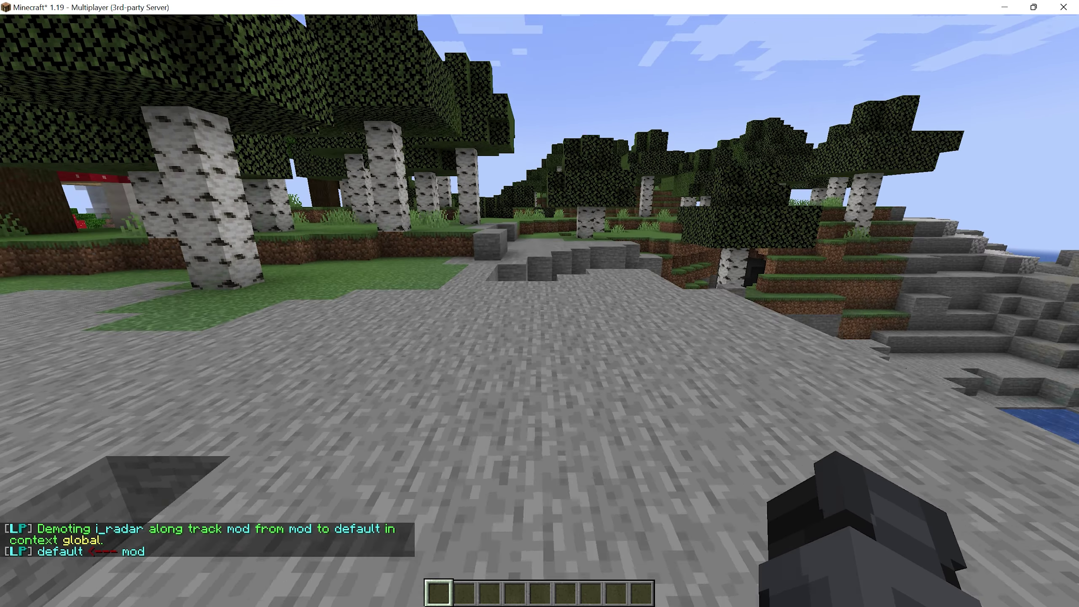
# - Run /homes to confirm it is denied, then set a default home with /sethome
pyautogui.press('/')
pyautogui.write('homes')
pyautogui.press('Return')
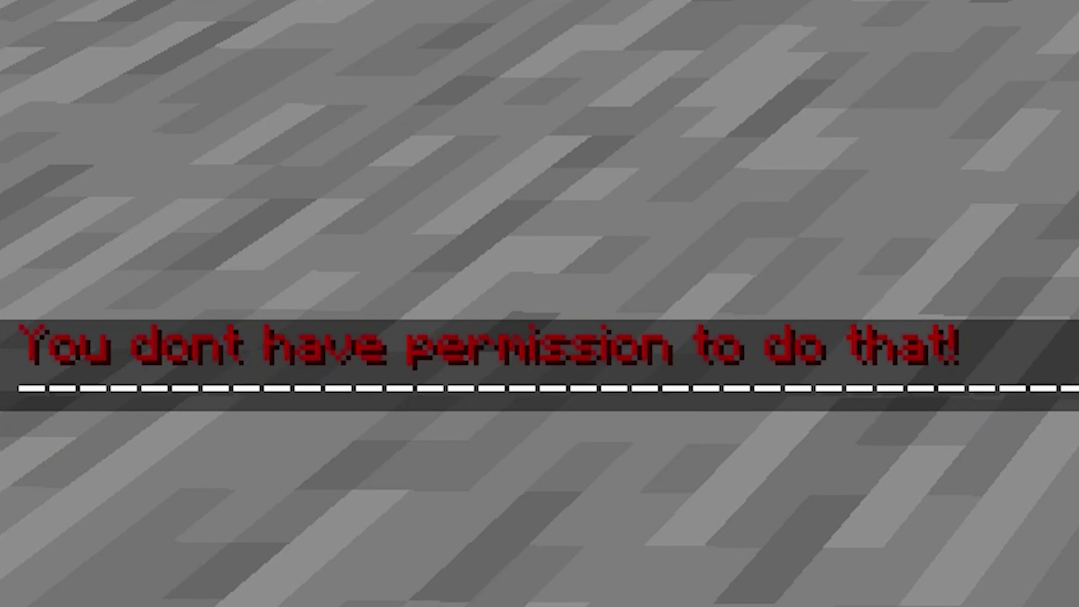
pyautogui.write('t/sethome')
pyautogui.press('Return')
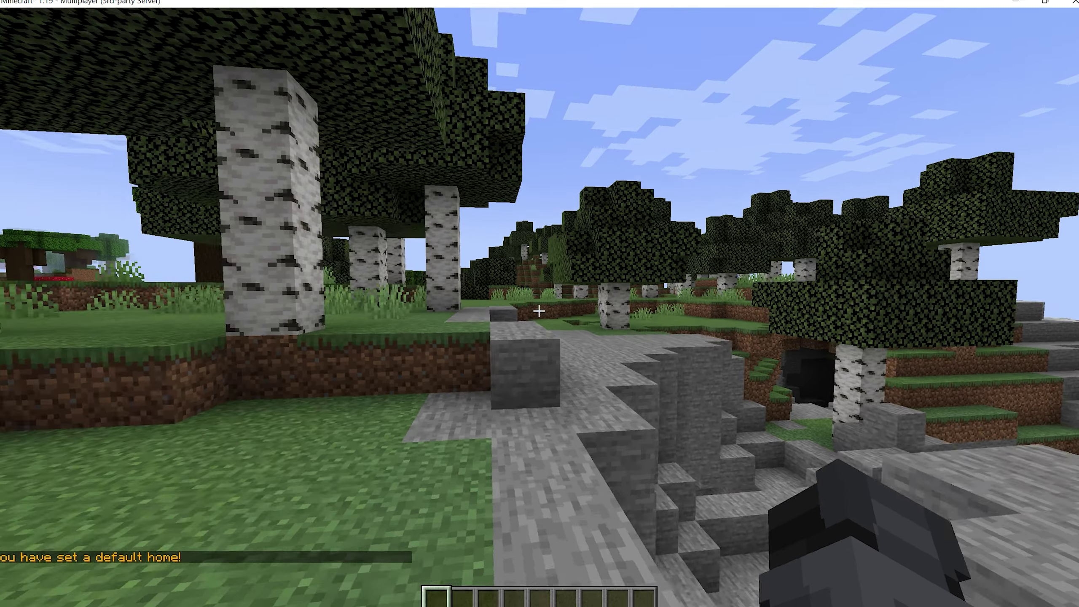
# - Fly up above the birch treetops and set a second home named tree
pyautogui.press('space')
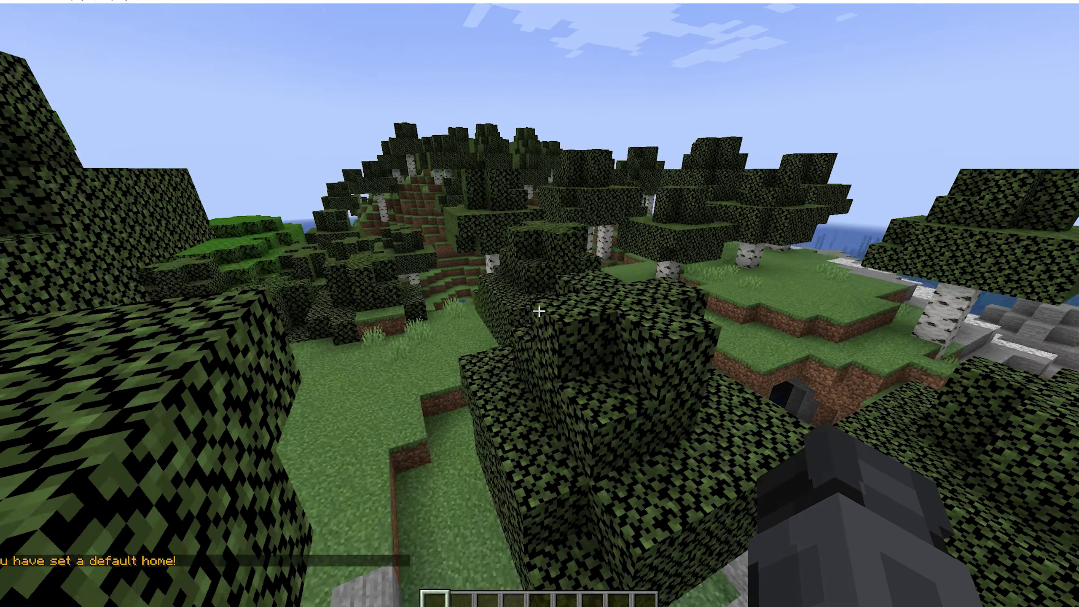
pyautogui.press('space')
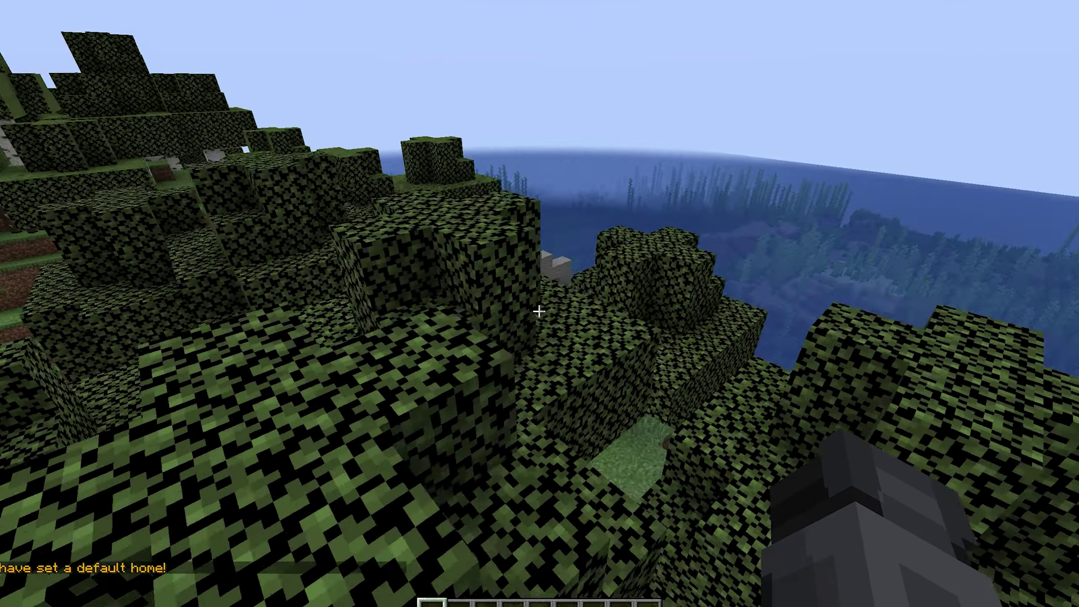
pyautogui.press('shift')
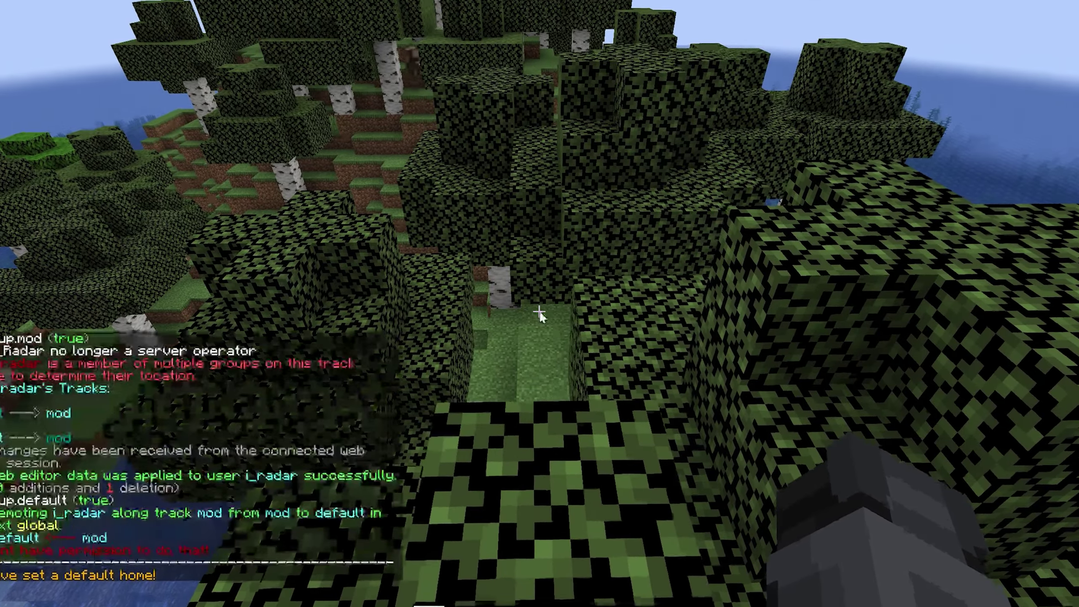
pyautogui.write('/se')
pyautogui.write('t ho')
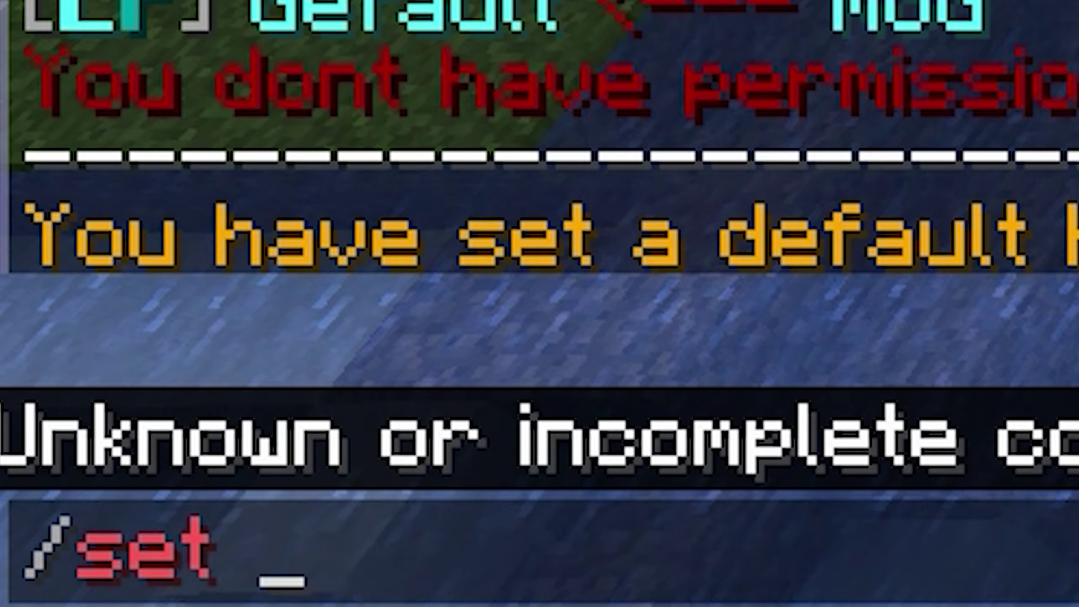
pyautogui.press('BackSpace')
pyautogui.write('h')
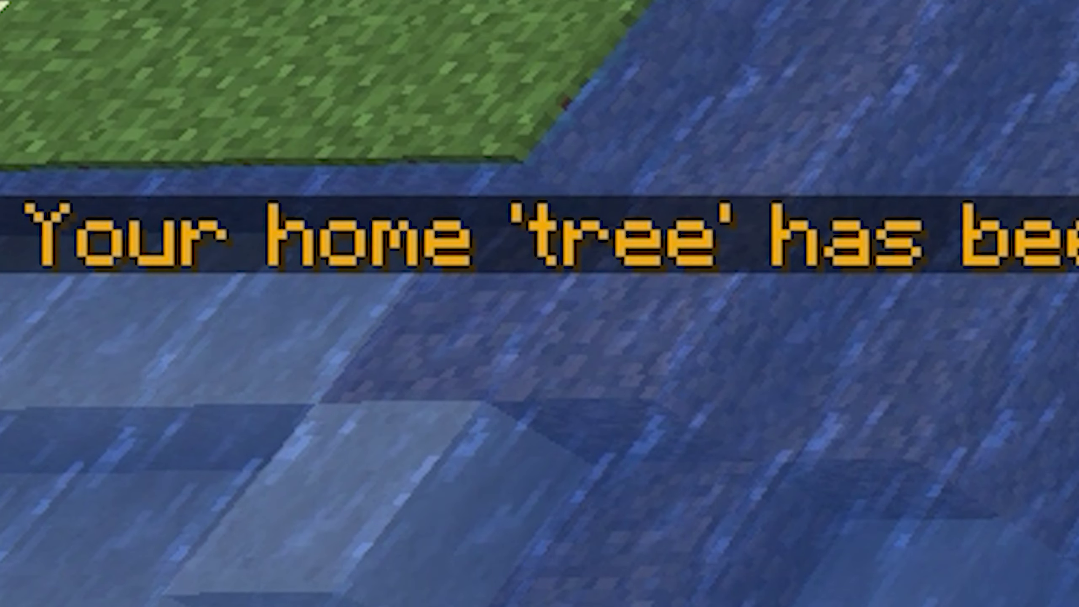
pyautogui.write('t')
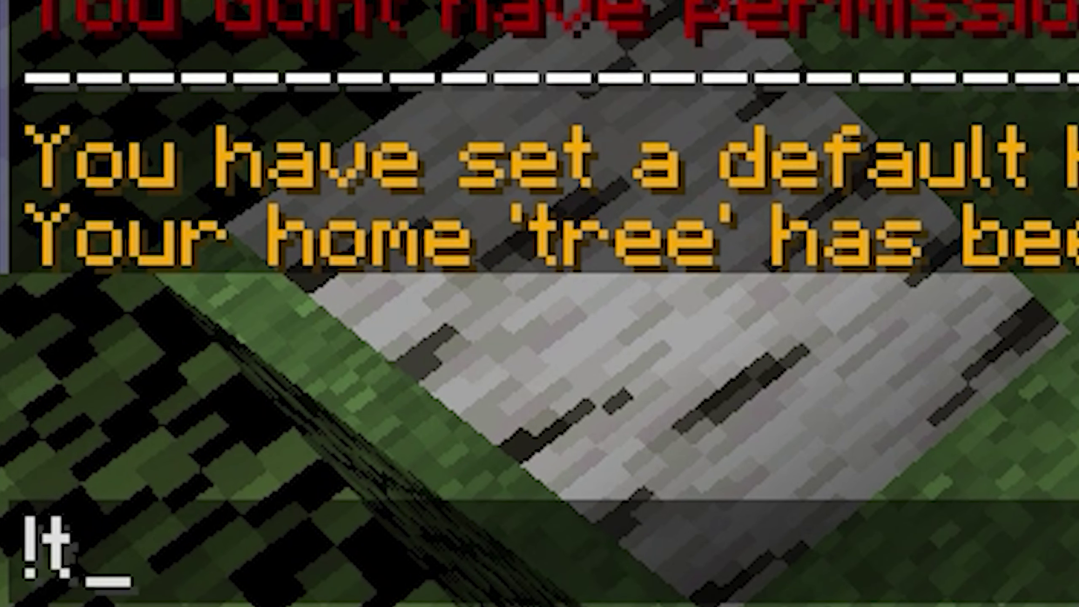
# - List the player's homes with /homes, then remove the tree home with /delhome tree
pyautogui.press('BackSpace')
pyautogui.write('/homes')
pyautogui.press('Return')
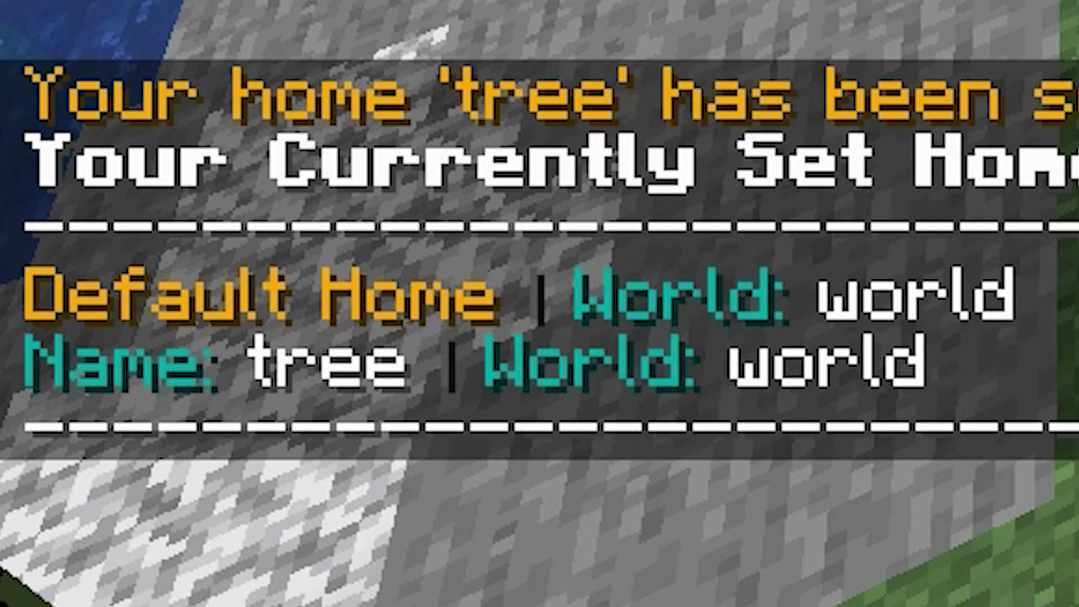
pyautogui.press('/')
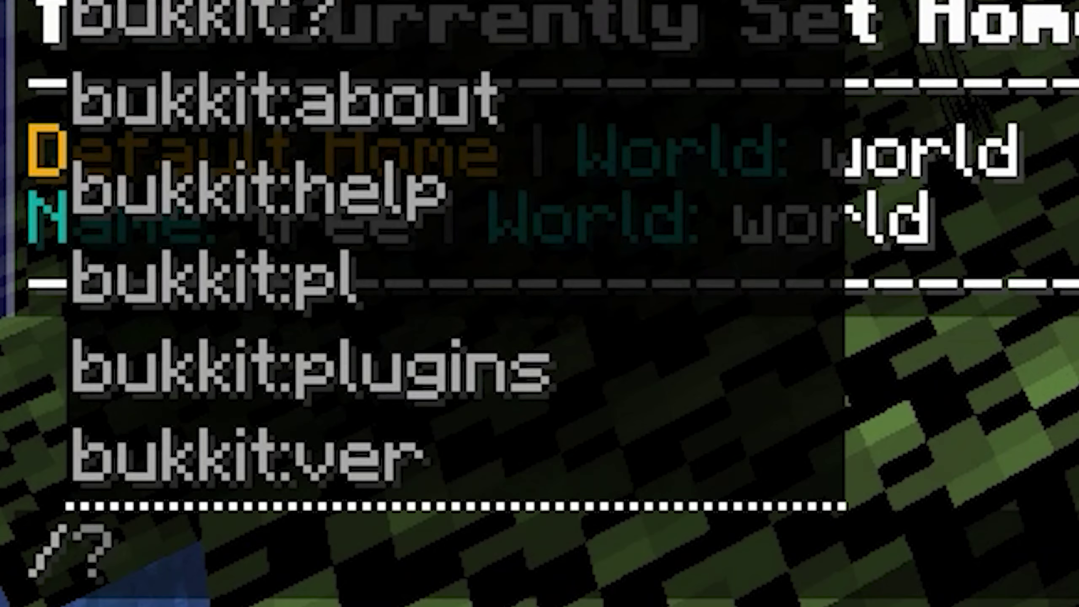
pyautogui.write('gamemo')
pyautogui.press('BackSpace')
pyautogui.press('BackSpace')
pyautogui.press('BackSpace')
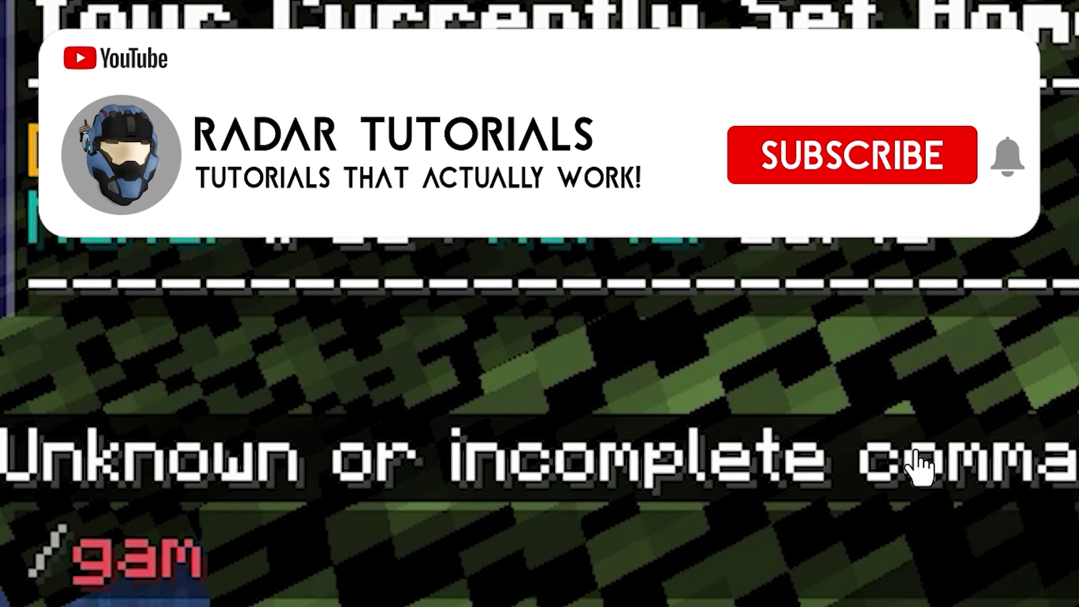
pyautogui.press('BackSpace')
pyautogui.press('BackSpace')
pyautogui.press('BackSpace')
pyautogui.write('?')
pyautogui.press('BackSpace')
pyautogui.write('delhome i_Radar')
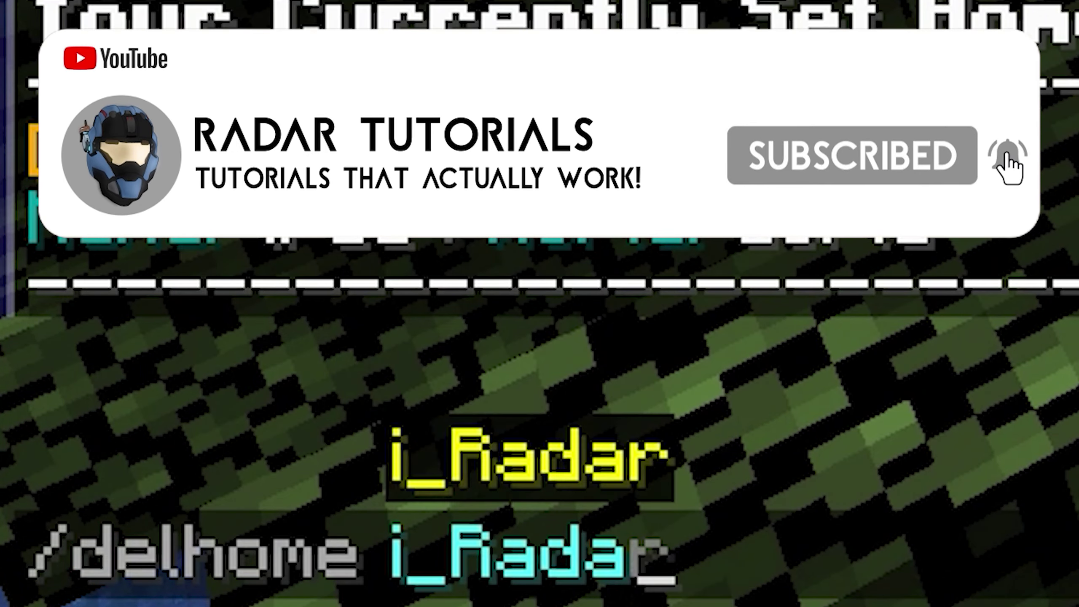
pyautogui.press('BackSpace')
pyautogui.press('BackSpace')
pyautogui.press('BackSpace')
pyautogui.write('Radar')
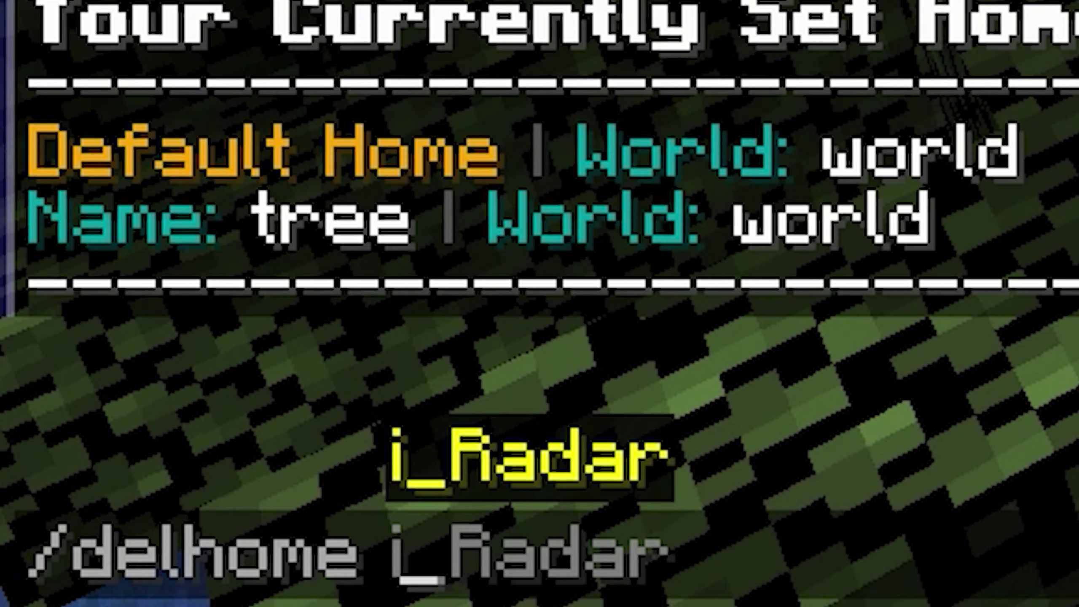
pyautogui.press('Return')
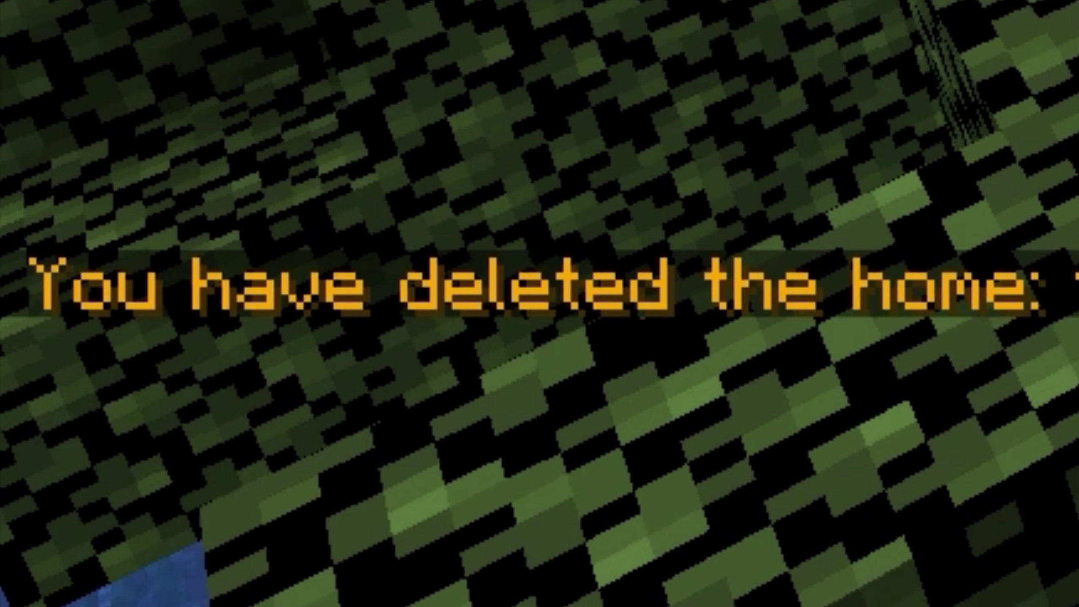